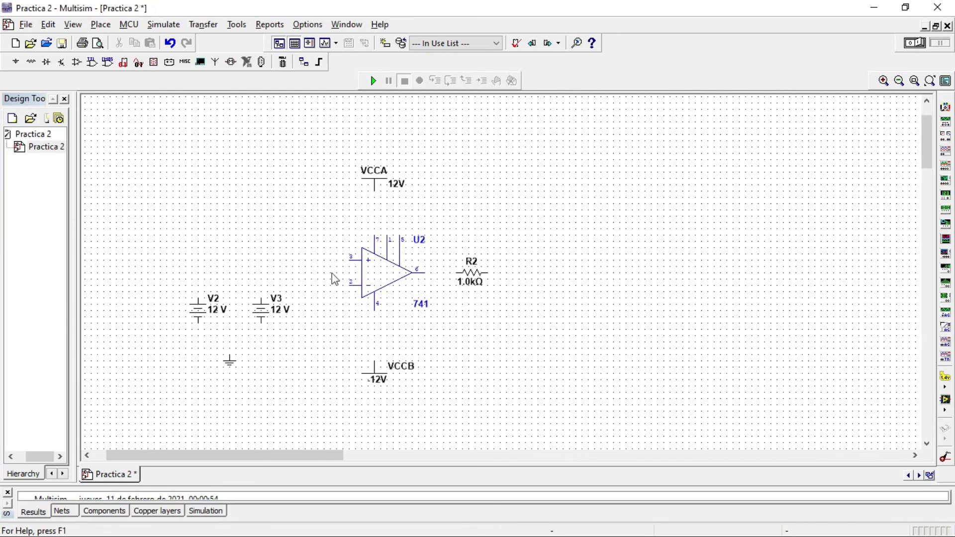
Step: Change the reference designator of DC source V2 to Vc
{"action": "double_click", "coordinate": [216, 303]}
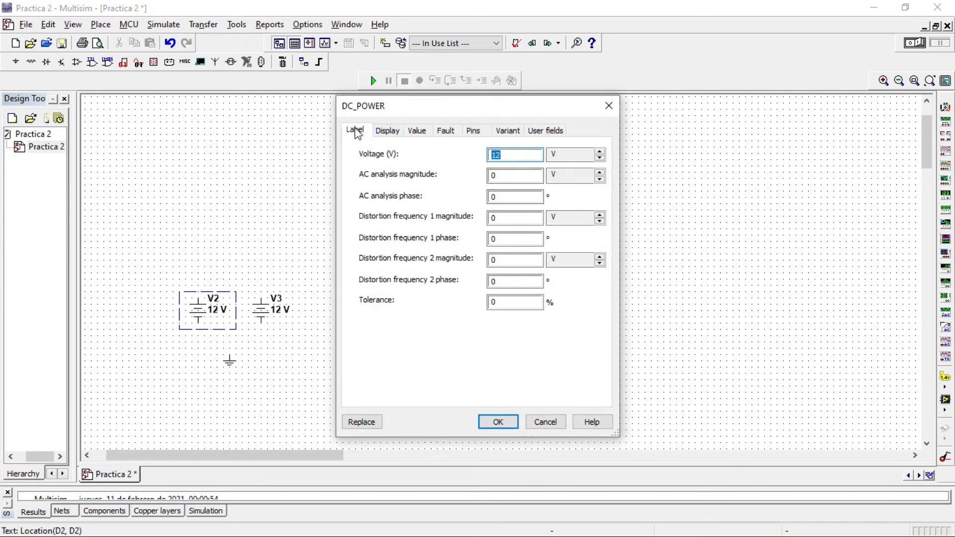
{"action": "left_click", "coordinate": [355, 130]}
{"action": "left_click", "coordinate": [379, 170]}
{"action": "key", "text": "BackSpace"}
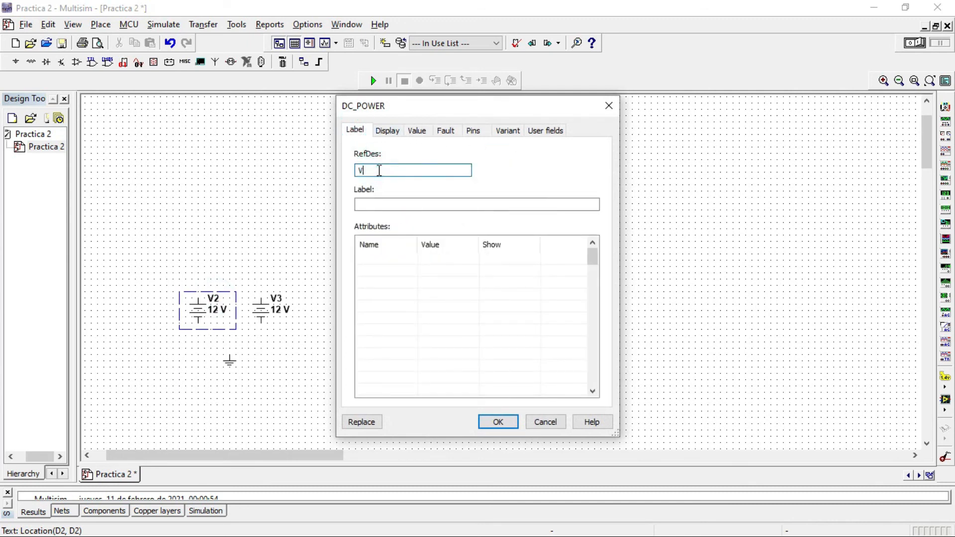
{"action": "type", "text": "c"}
{"action": "left_click", "coordinate": [495, 420]}
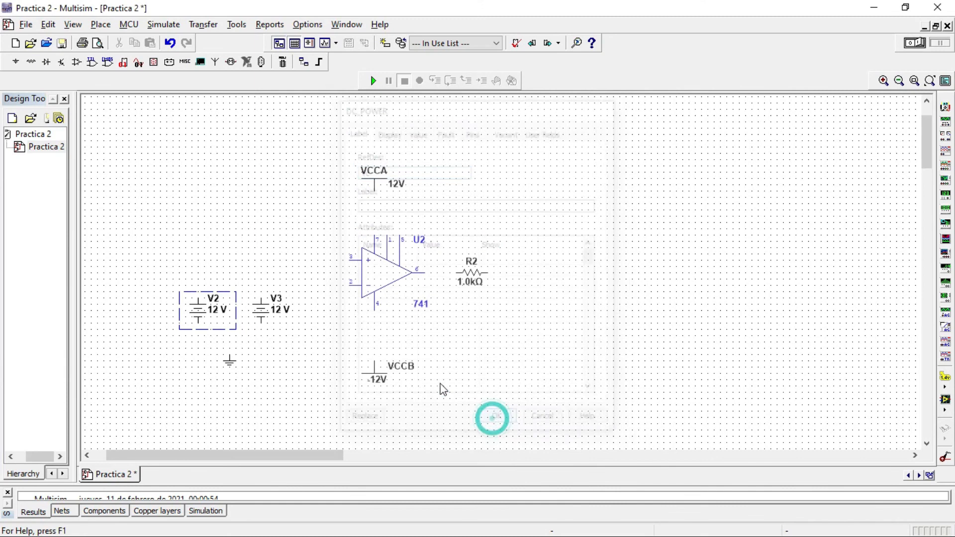
Step: Change the reference designator of DC source V3 to VRef
{"action": "double_click", "coordinate": [278, 309]}
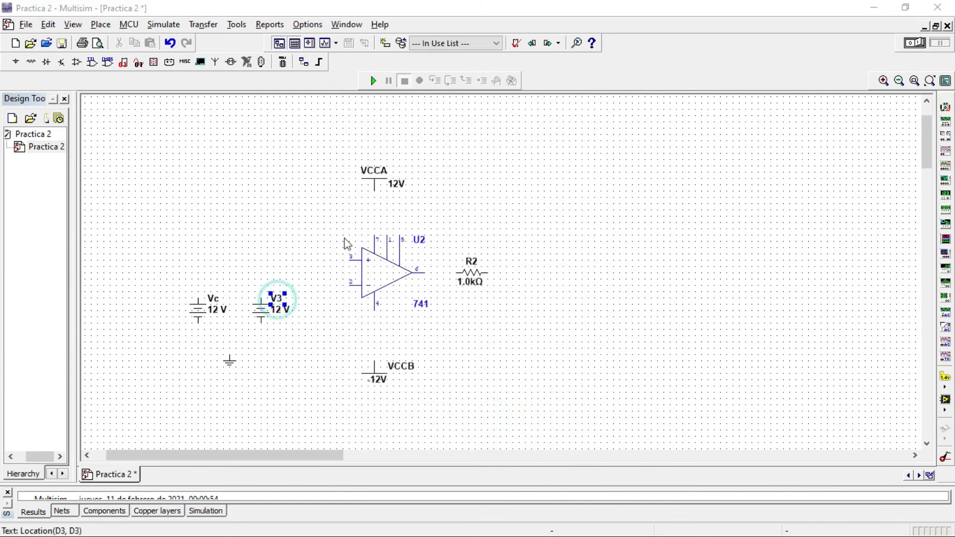
{"action": "left_click", "coordinate": [354, 130]}
{"action": "left_click", "coordinate": [372, 171]}
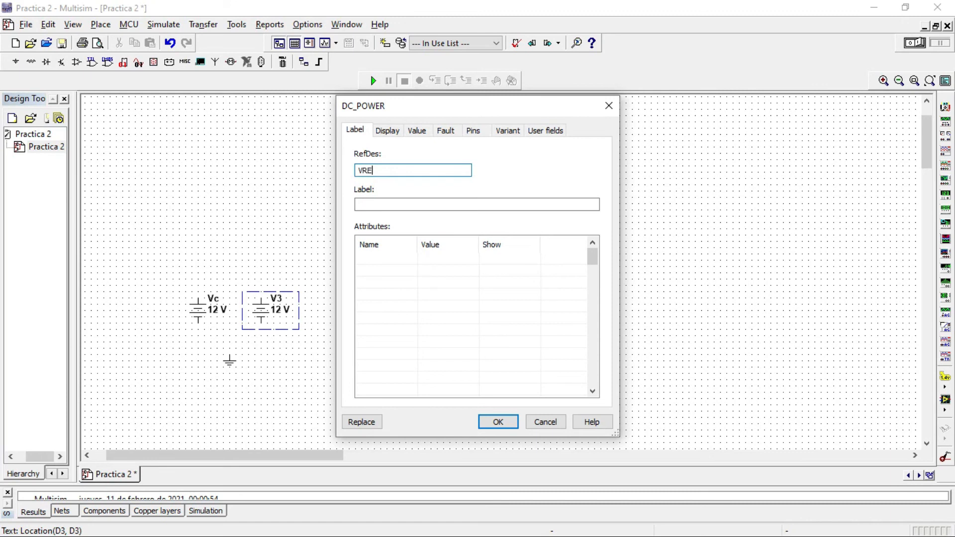
{"action": "type", "text": "Ref"}
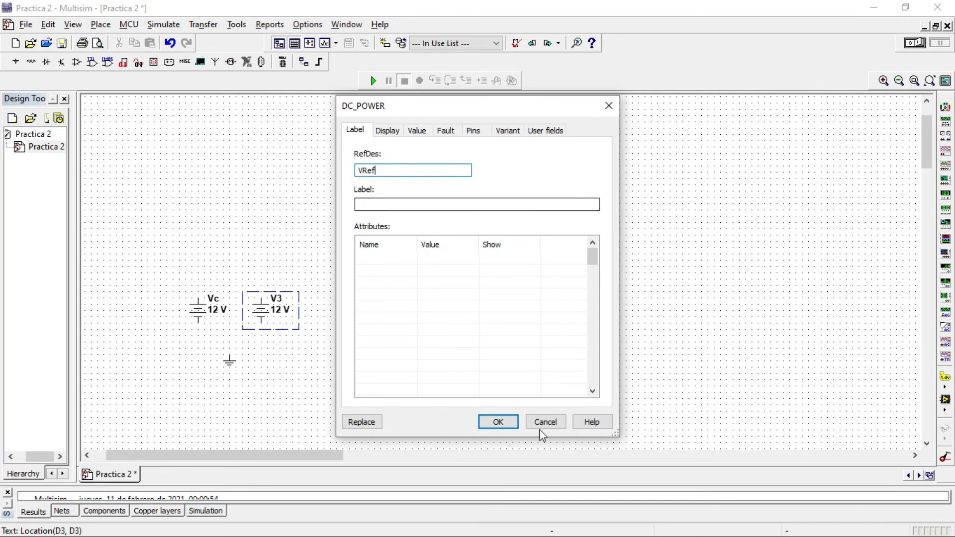
{"action": "left_click", "coordinate": [508, 422]}
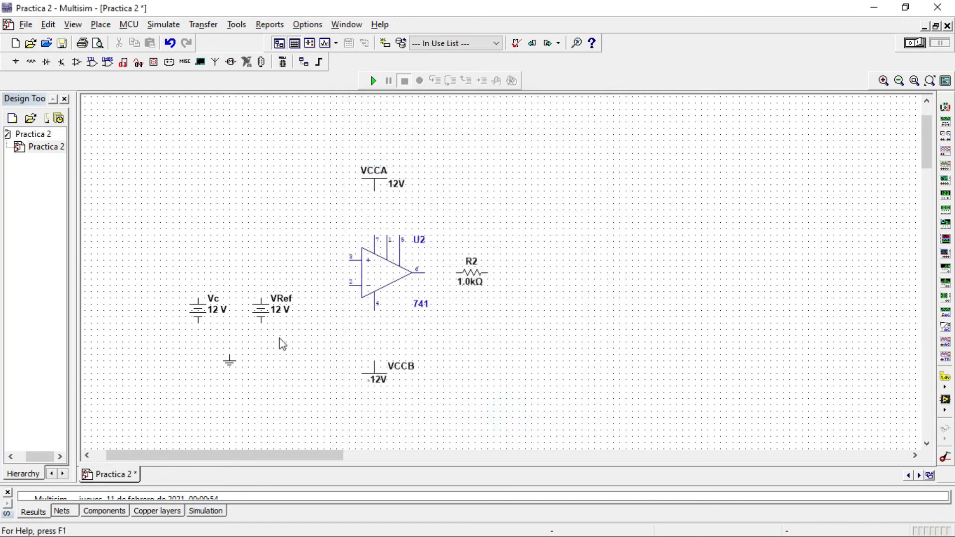
Step: Shift the 741 op-amp U2 and resistor R2 slightly upward on the schematic, keeping them aligned
{"action": "left_click_drag", "start_coordinate": [377, 273], "coordinate": [376, 266]}
{"action": "left_click", "coordinate": [486, 198]}
{"action": "left_click_drag", "start_coordinate": [477, 279], "coordinate": [477, 266]}
{"action": "left_click", "coordinate": [567, 250]}
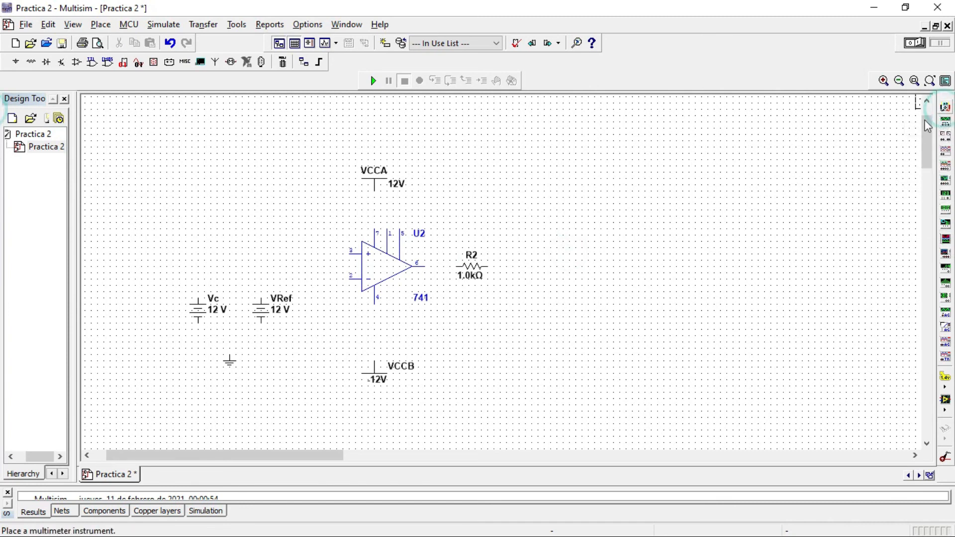
Step: Place two multimeters side by side to the right of the op-amp, moving resistor R2 below the second one
{"action": "left_click", "coordinate": [945, 107]}
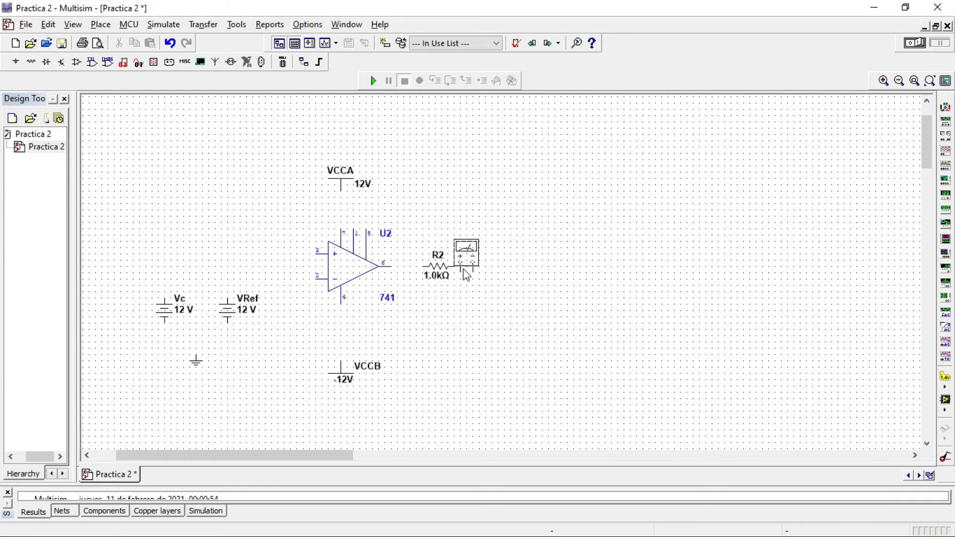
{"action": "left_click", "coordinate": [428, 248]}
{"action": "left_click_drag", "start_coordinate": [438, 268], "coordinate": [489, 269]}
{"action": "left_click", "coordinate": [945, 107]}
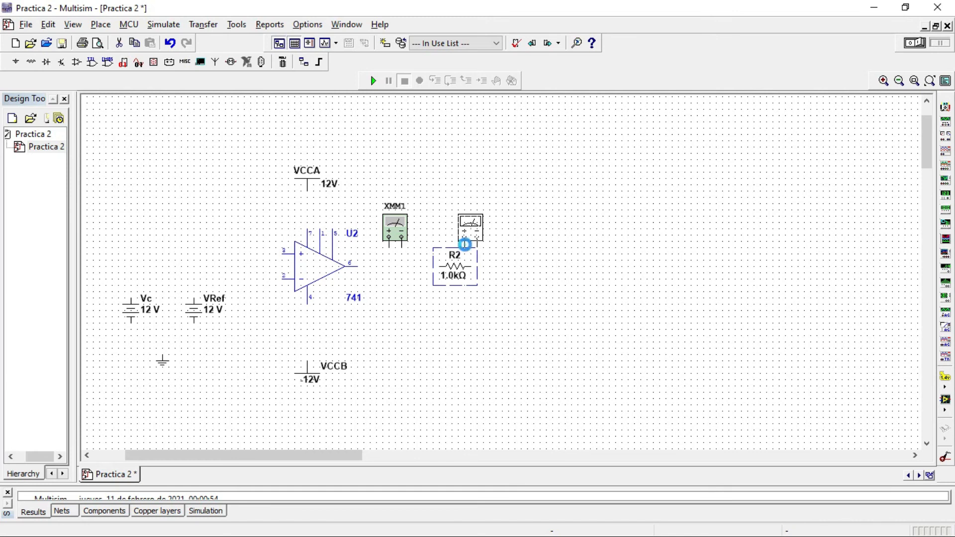
{"action": "left_click", "coordinate": [466, 246]}
{"action": "left_click_drag", "start_coordinate": [453, 262], "coordinate": [481, 323]}
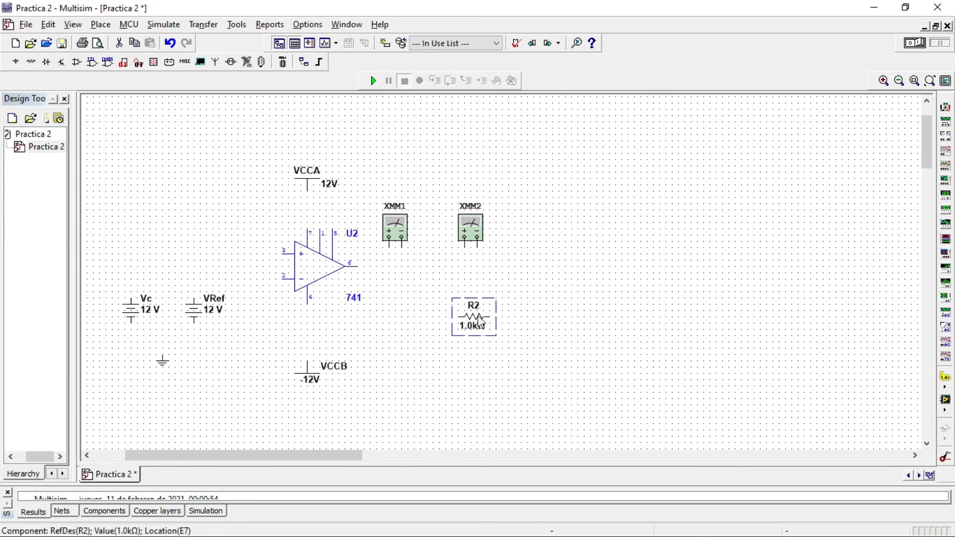
{"action": "left_click", "coordinate": [513, 263]}
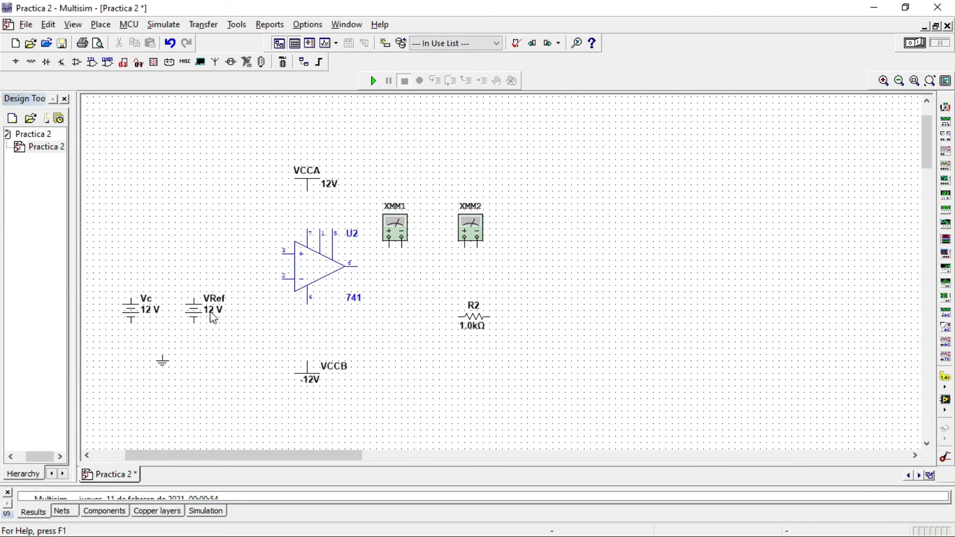
Step: Move source VRef slightly closer to the op-amp and wire its positive terminal to inverting input pin 2 of U2
{"action": "left_click", "coordinate": [195, 319]}
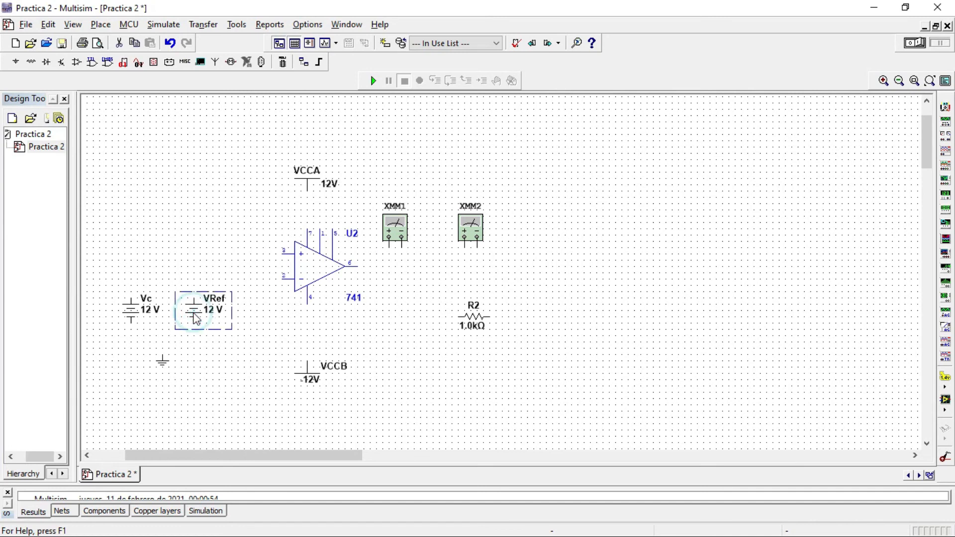
{"action": "left_click_drag", "start_coordinate": [195, 313], "coordinate": [206, 317]}
{"action": "left_click", "coordinate": [224, 262]}
{"action": "left_click", "coordinate": [205, 305]}
{"action": "left_click", "coordinate": [280, 278]}
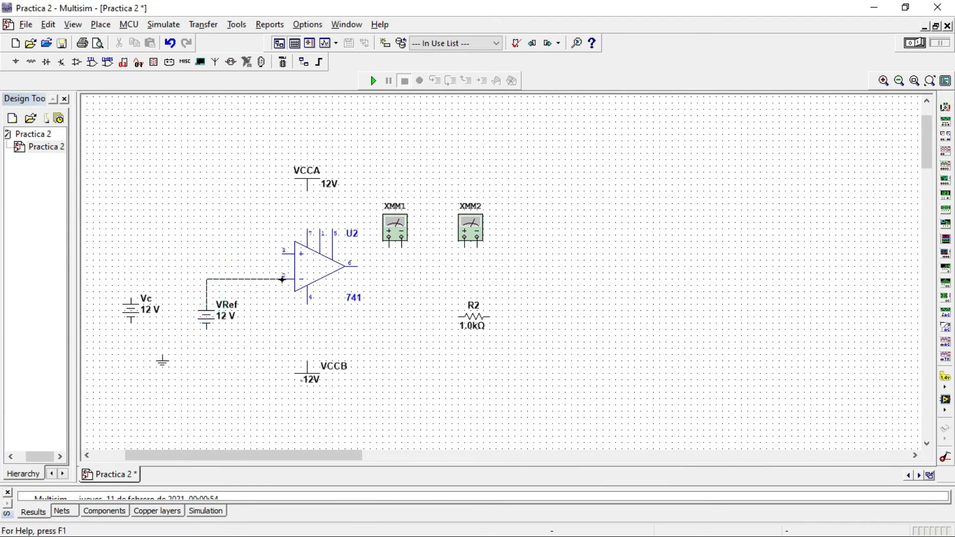
{"action": "left_click", "coordinate": [279, 279]}
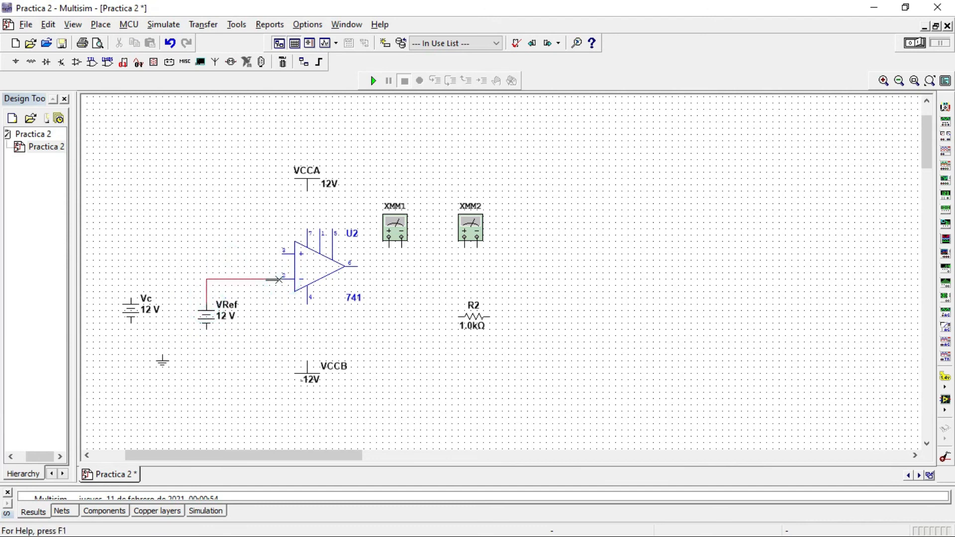
Step: Move source Vc closer to VRef, level with it and above the ground symbol
{"action": "left_click_drag", "start_coordinate": [130, 309], "coordinate": [130, 322]}
{"action": "left_click", "coordinate": [177, 339]}
{"action": "left_click", "coordinate": [130, 322]}
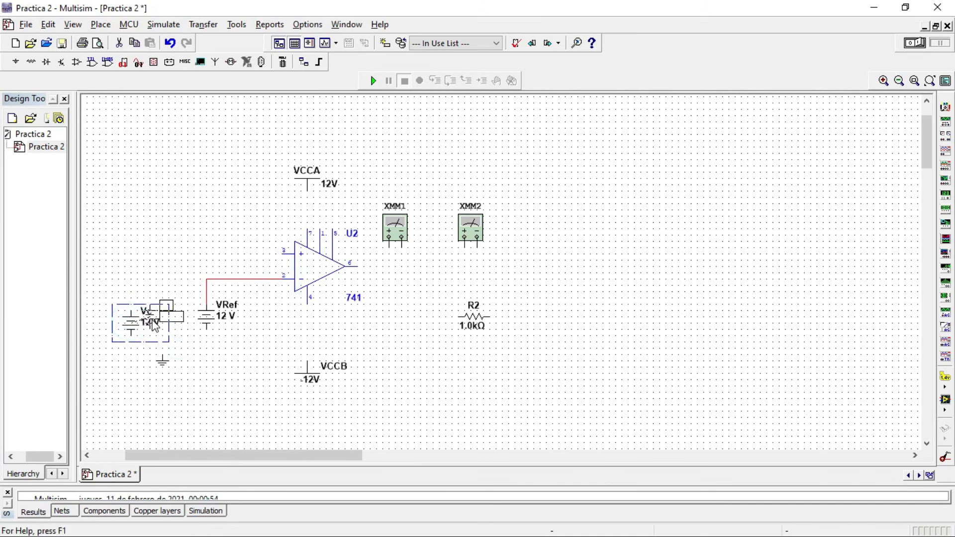
{"action": "key", "text": "Right"}
{"action": "key", "text": "Right"}
{"action": "key", "text": "Right"}
{"action": "key", "text": "Up"}
{"action": "left_click", "coordinate": [150, 331]}
Step: Wire the negative terminals of Vc and VRef to ground, and Vc's positive terminal to non-inverting input pin 3 of U2
{"action": "left_click", "coordinate": [148, 328]}
{"action": "left_click", "coordinate": [149, 328]}
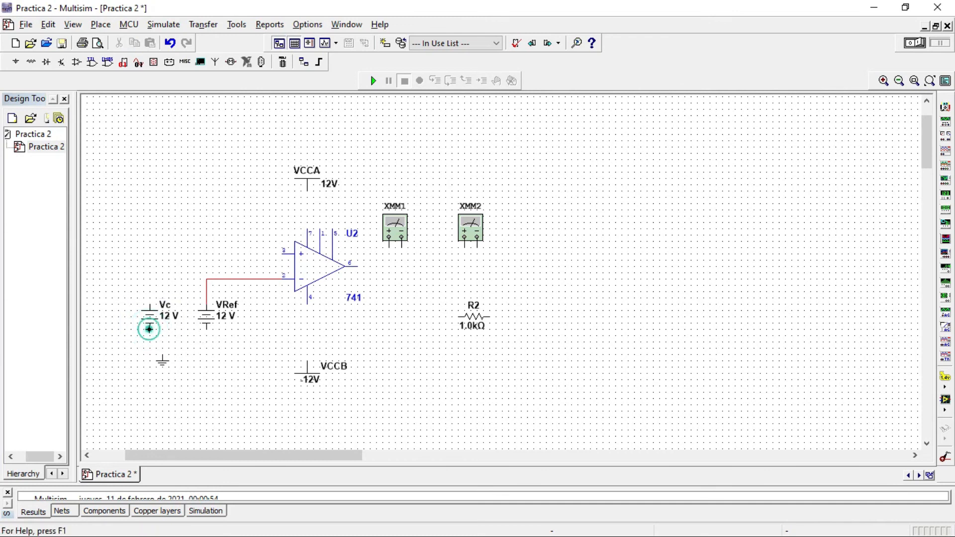
{"action": "left_click", "coordinate": [161, 352]}
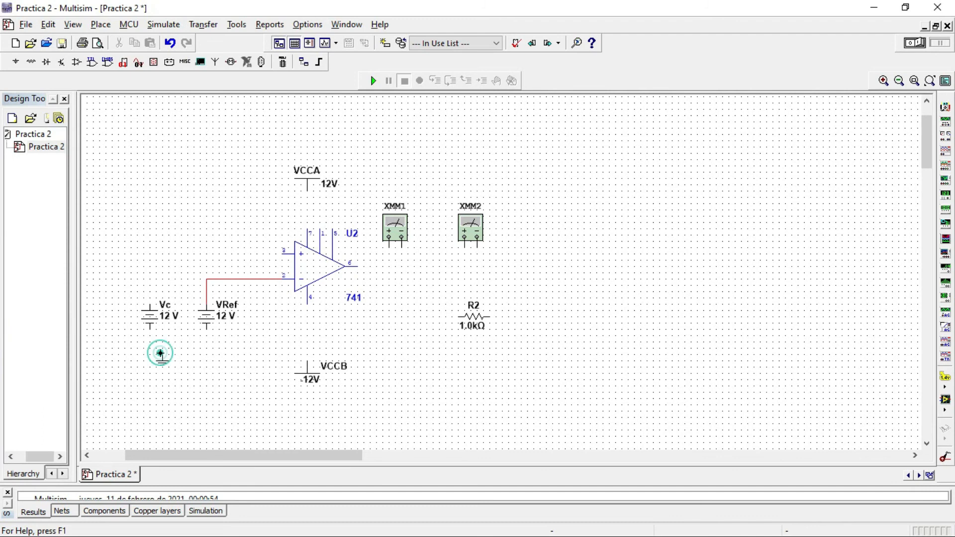
{"action": "left_click", "coordinate": [206, 327]}
{"action": "left_click", "coordinate": [164, 349]}
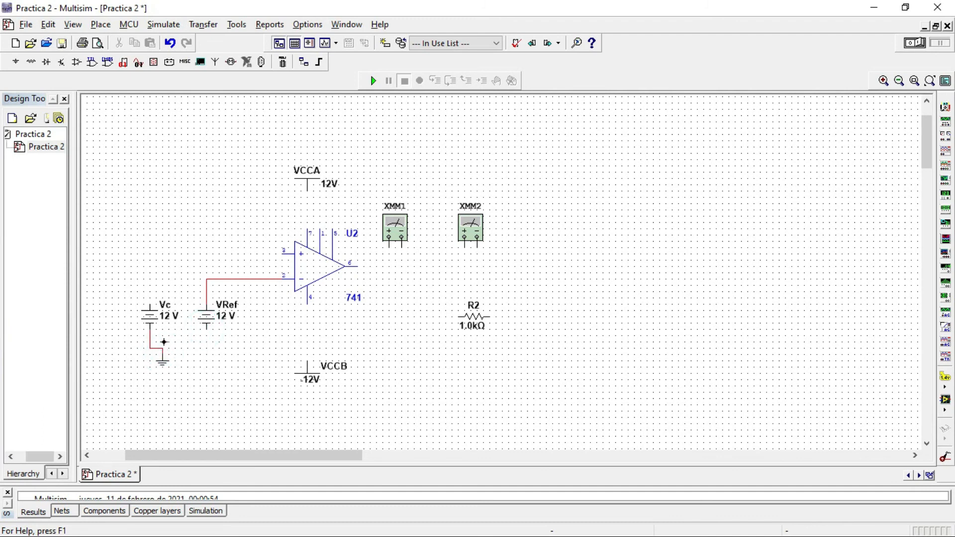
{"action": "left_click", "coordinate": [149, 304]}
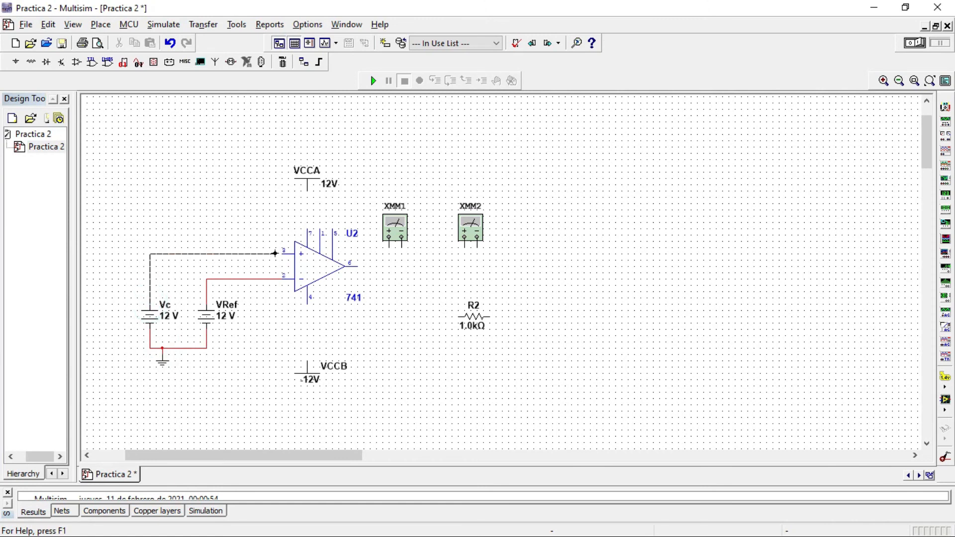
{"action": "left_click", "coordinate": [282, 254]}
Step: Wire the VCCA supply to pin 7 of U2 and the VCCB supply to pin 4
{"action": "left_click", "coordinate": [308, 191]}
{"action": "left_click", "coordinate": [307, 230]}
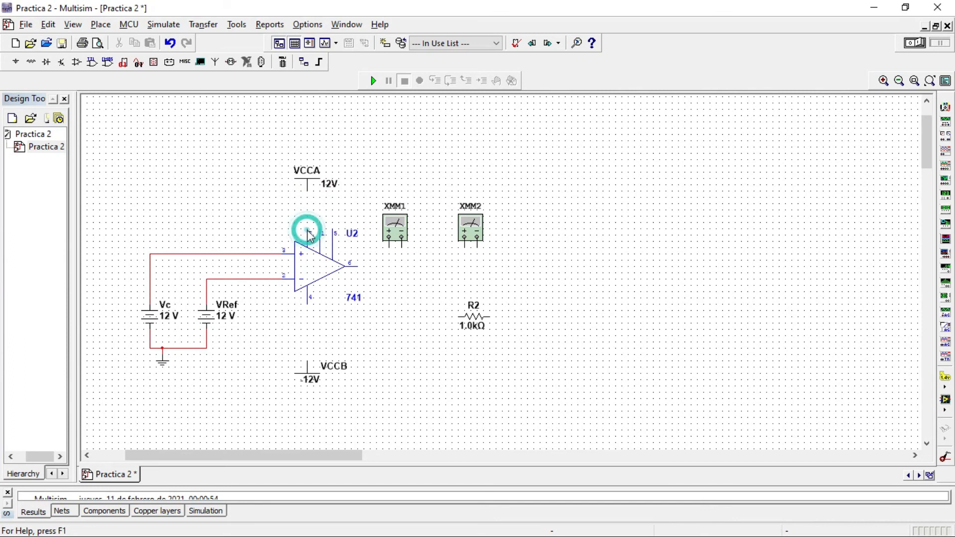
{"action": "left_click", "coordinate": [308, 358]}
{"action": "left_click", "coordinate": [308, 302]}
Step: Nudge multimeter XMM1 down and to the right, and wire its positive terminal to output pin 6 of U2
{"action": "mouse_move", "coordinate": [404, 237]}
{"action": "left_mouse_down"}
{"action": "mouse_move", "coordinate": [418, 242]}
{"action": "mouse_move", "coordinate": [403, 232]}
{"action": "left_mouse_up"}
{"action": "left_click", "coordinate": [404, 286]}
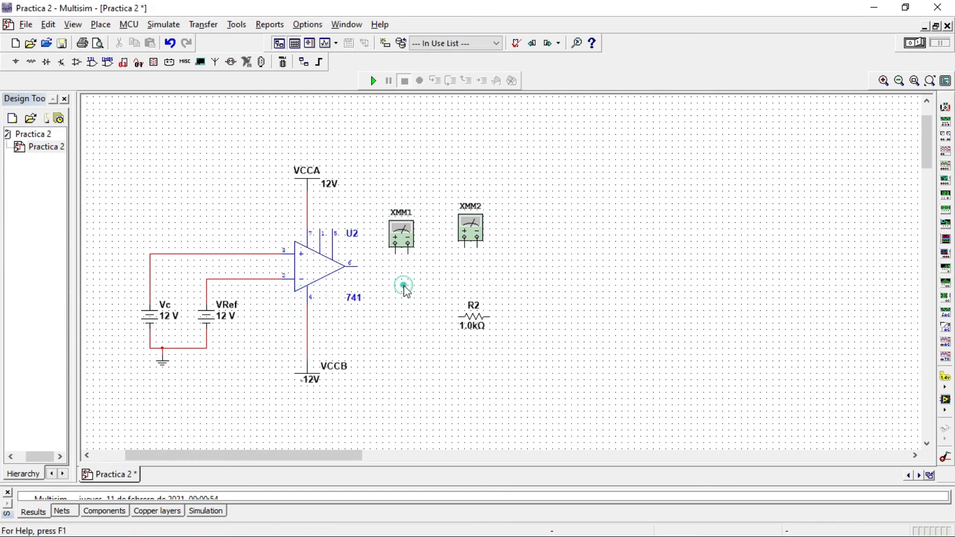
{"action": "left_click", "coordinate": [395, 256]}
{"action": "left_click", "coordinate": [355, 267]}
Step: Rotate resistor R2 to vertical, place it below XMM1, and wire its upper end to XMM1's negative terminal
{"action": "left_click_drag", "start_coordinate": [473, 314], "coordinate": [473, 312]}
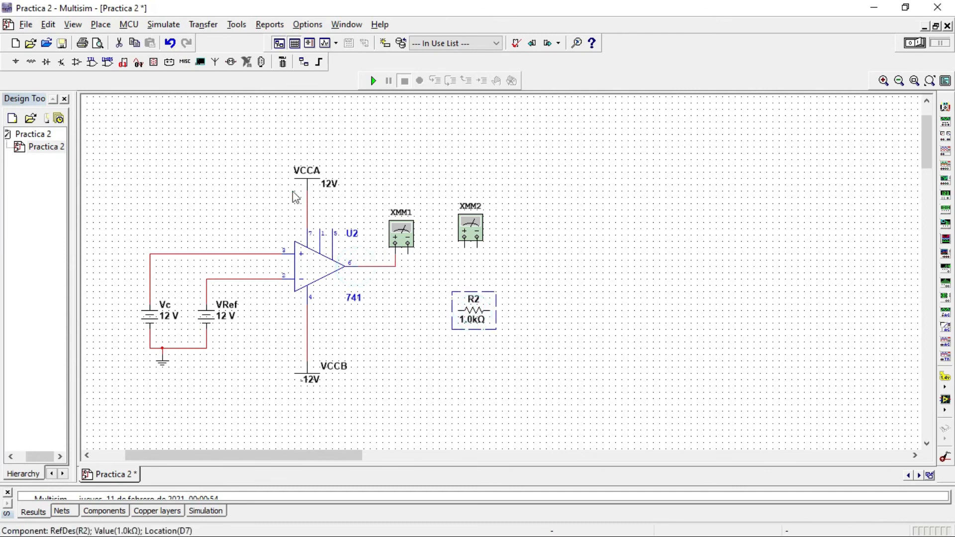
{"action": "right_click", "coordinate": [463, 319]}
{"action": "left_click", "coordinate": [516, 103]}
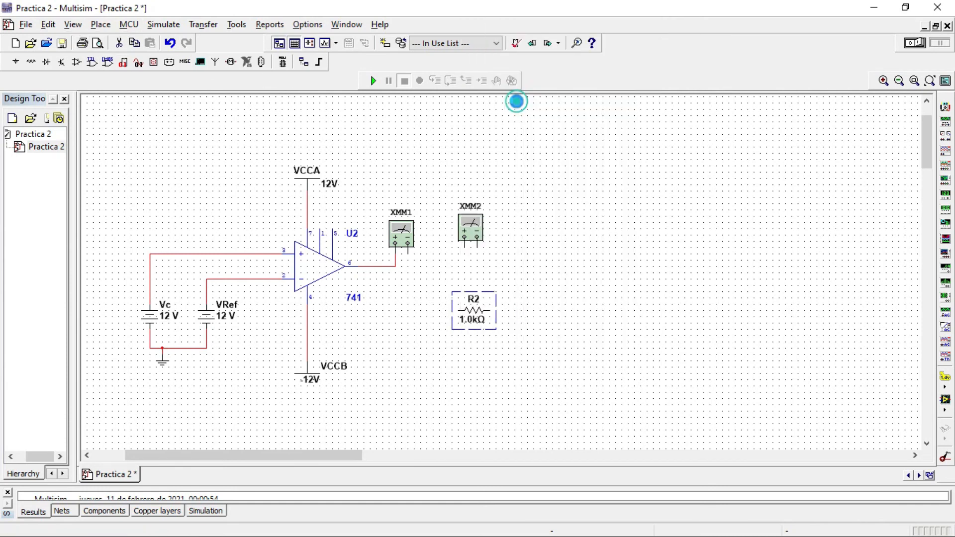
{"action": "left_click_drag", "start_coordinate": [479, 317], "coordinate": [407, 312]}
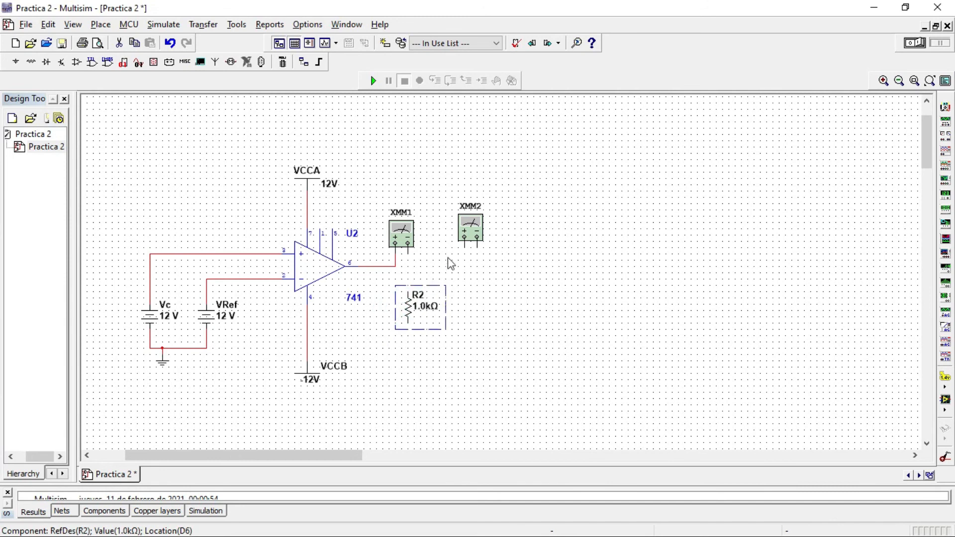
{"action": "left_click", "coordinate": [449, 253]}
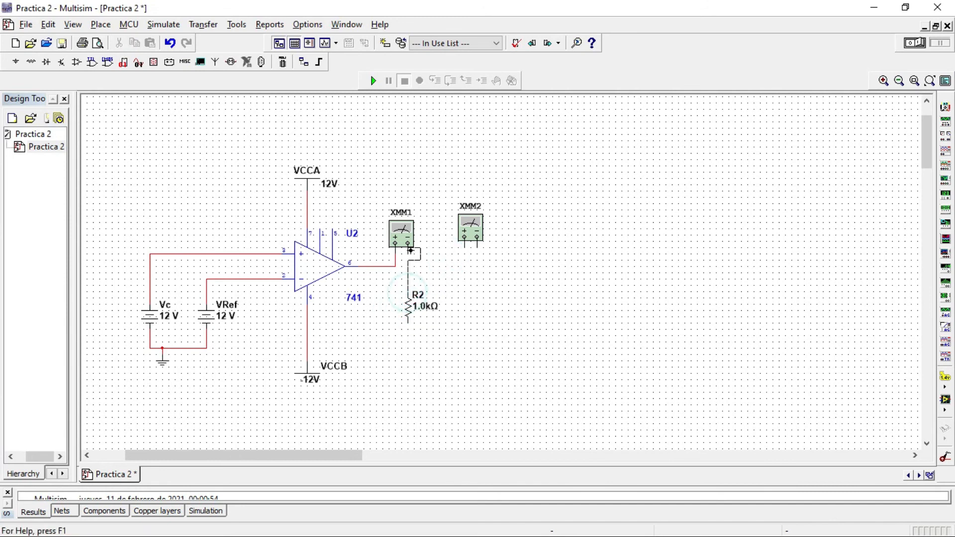
{"action": "left_click_drag", "start_coordinate": [408, 247], "coordinate": [408, 293]}
Step: Paste a copy of the ground symbol below resistor R2 and wire it to R2's lower end
{"action": "left_click", "coordinate": [162, 362]}
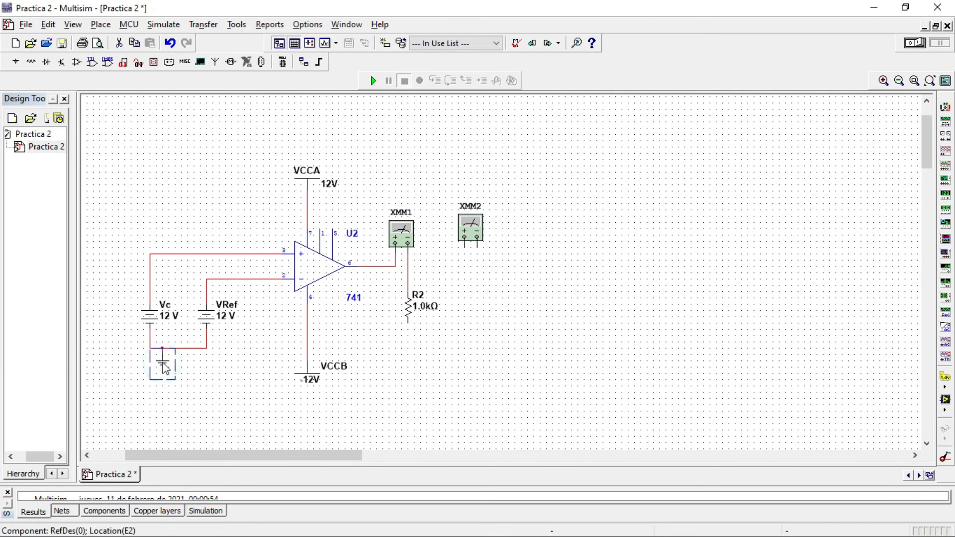
{"action": "right_click", "coordinate": [164, 367]}
{"action": "left_click", "coordinate": [191, 25]}
{"action": "left_click", "coordinate": [391, 369]}
{"action": "right_click", "coordinate": [409, 369]}
{"action": "left_click", "coordinate": [437, 156]}
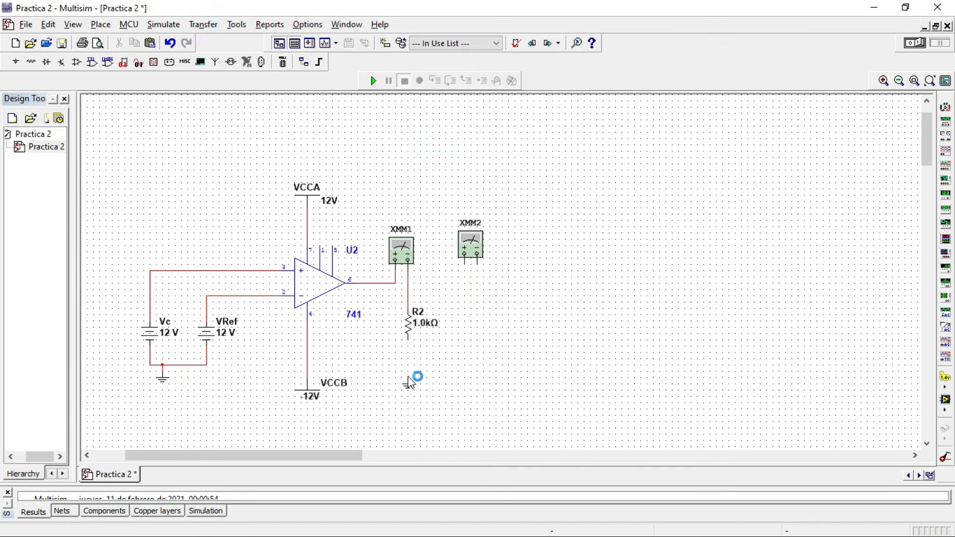
{"action": "left_click", "coordinate": [409, 377]}
{"action": "left_click", "coordinate": [407, 339]}
{"action": "left_click", "coordinate": [409, 372]}
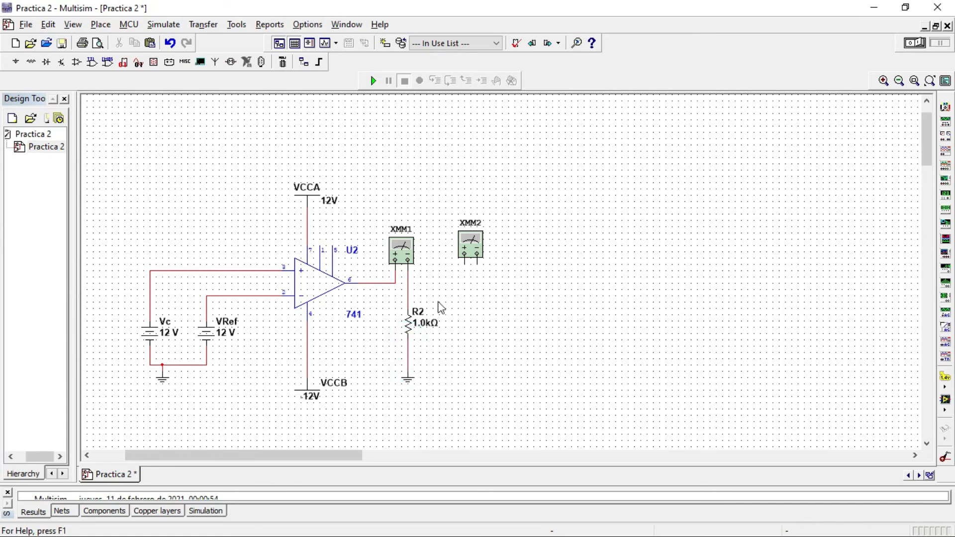
Step: Wire multimeter XMM2 in parallel across resistor R2 and shift XMM2 down level with XMM1
{"action": "left_click", "coordinate": [463, 265]}
{"action": "left_click", "coordinate": [408, 282]}
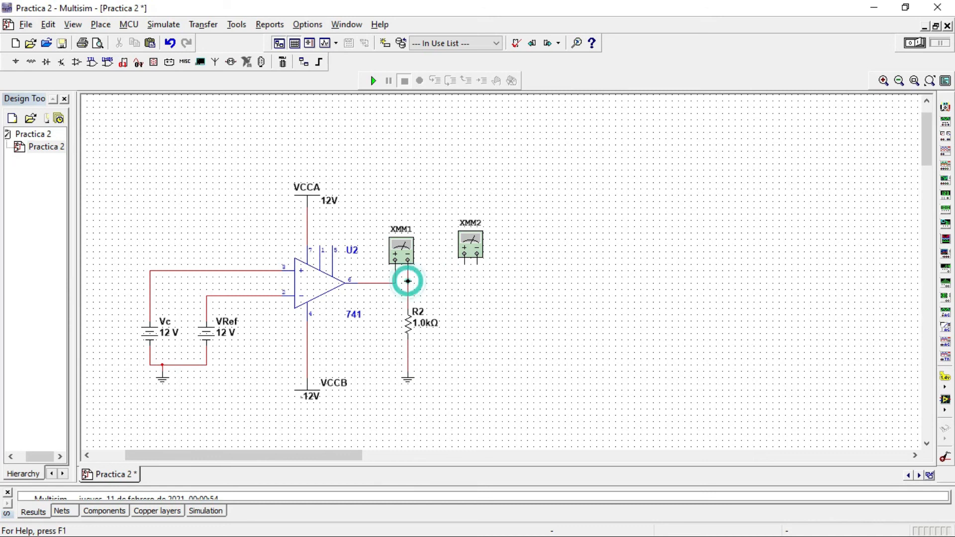
{"action": "left_click", "coordinate": [478, 263]}
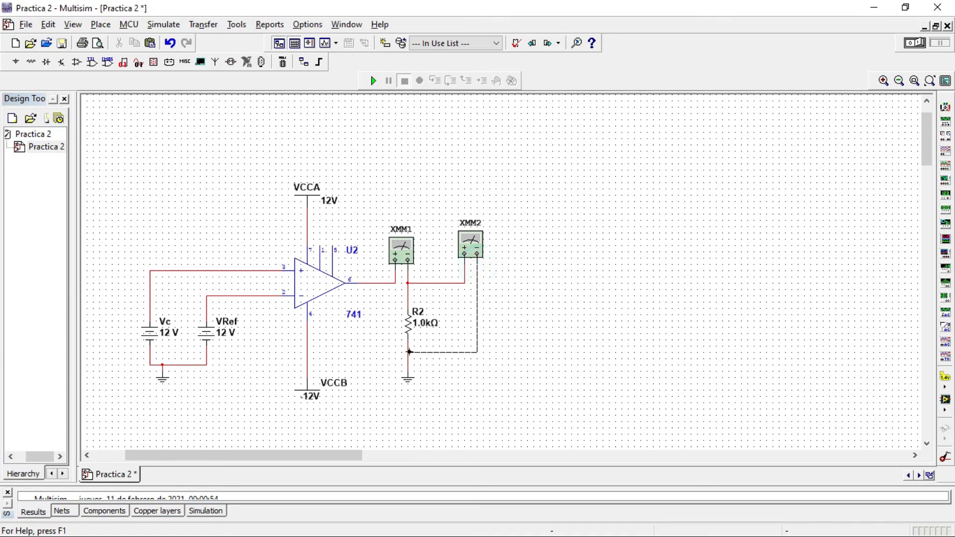
{"action": "left_click", "coordinate": [408, 351]}
{"action": "left_click_drag", "start_coordinate": [470, 244], "coordinate": [470, 250]}
{"action": "left_click", "coordinate": [517, 227]}
Step: Open the XMM1 and XMM2 readouts, set XMM1 to measure current (A), and arrange both readouts side by side above the circuit
{"action": "double_click", "coordinate": [401, 249]}
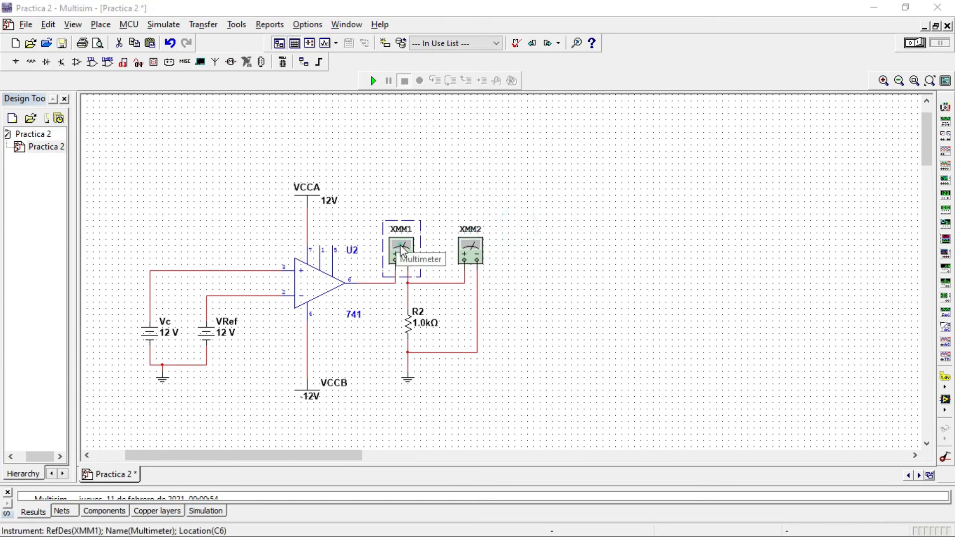
{"action": "left_click_drag", "start_coordinate": [452, 223], "coordinate": [517, 135]}
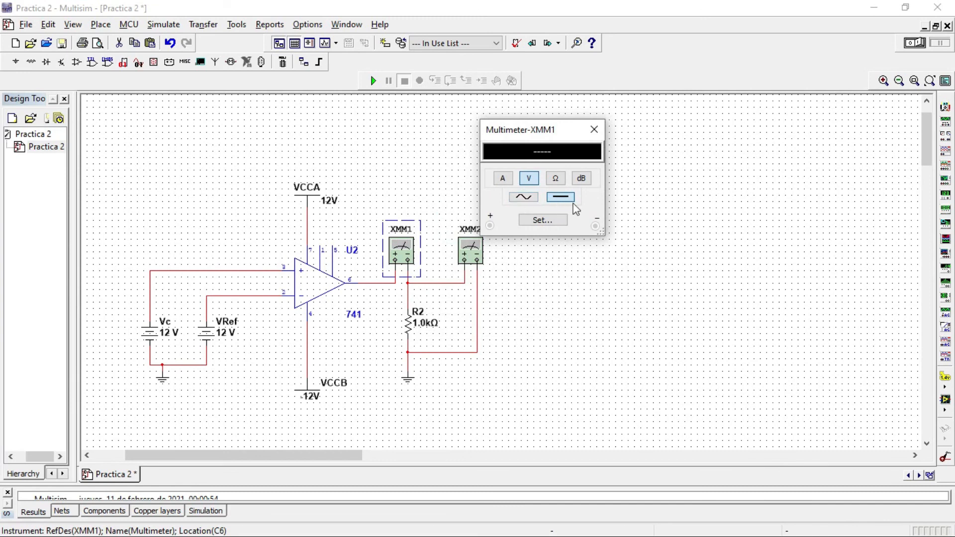
{"action": "left_click", "coordinate": [502, 180]}
{"action": "left_click_drag", "start_coordinate": [529, 122], "coordinate": [547, 111]}
{"action": "double_click", "coordinate": [478, 247]}
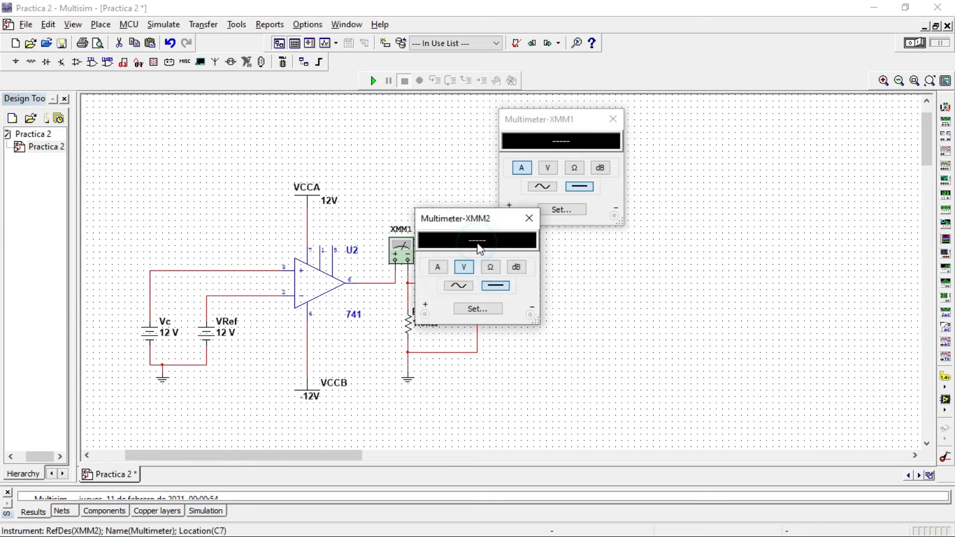
{"action": "left_click_drag", "start_coordinate": [483, 219], "coordinate": [704, 123]}
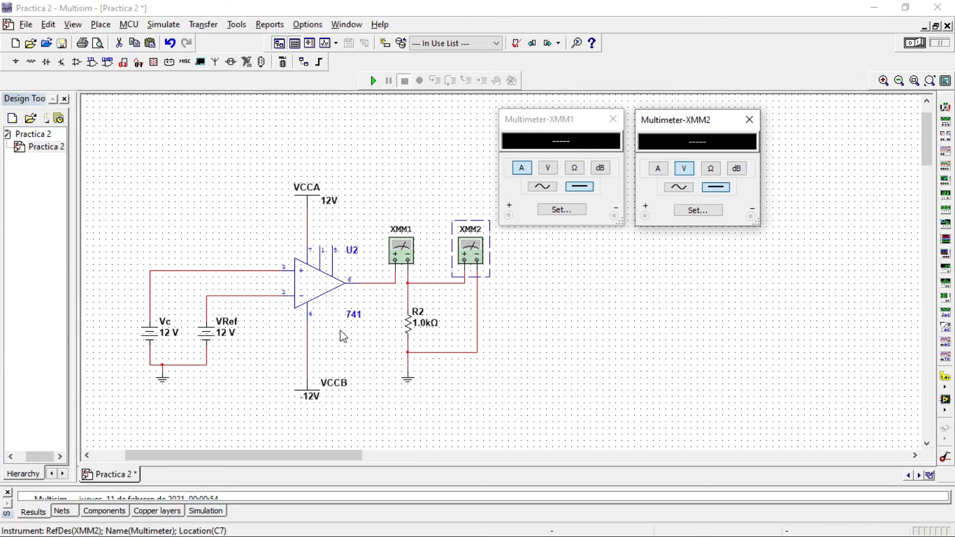
Step: Set source Vc's voltage to 7 V and source VRef's voltage to 0 V
{"action": "double_click", "coordinate": [167, 340]}
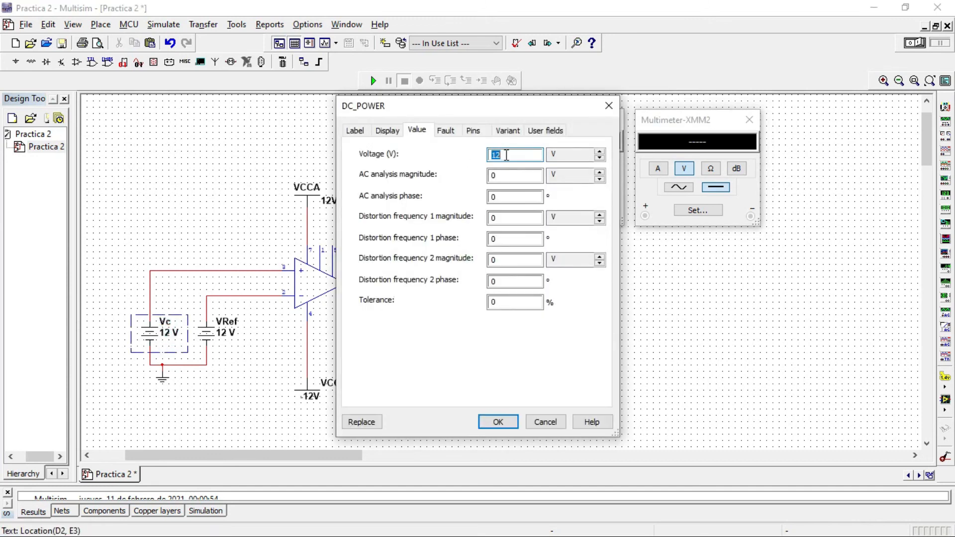
{"action": "type", "text": "7"}
{"action": "left_click", "coordinate": [498, 422]}
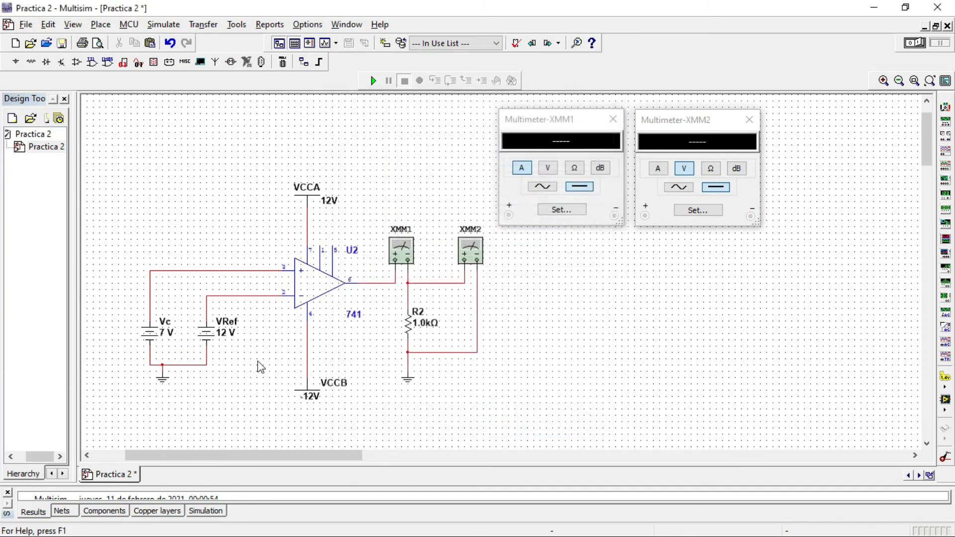
{"action": "double_click", "coordinate": [230, 341]}
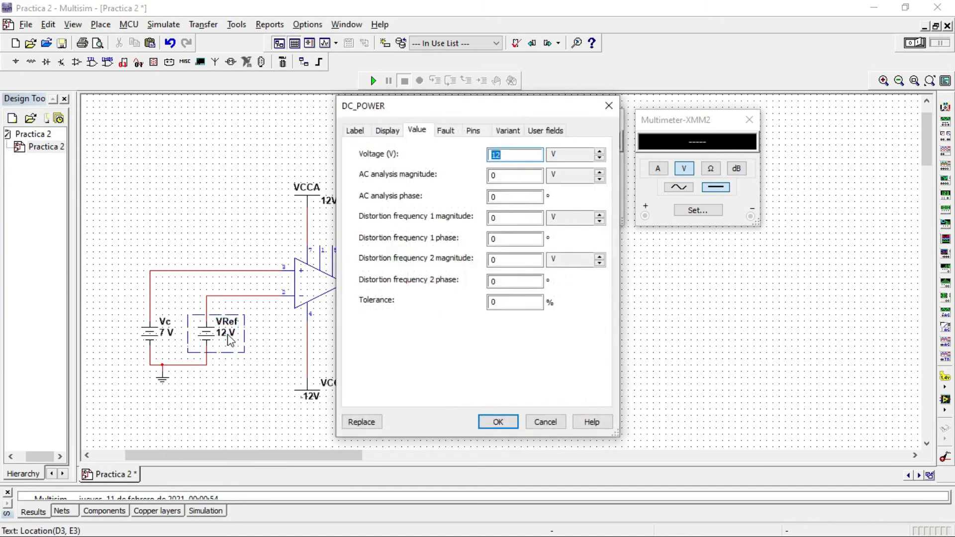
{"action": "type", "text": "0"}
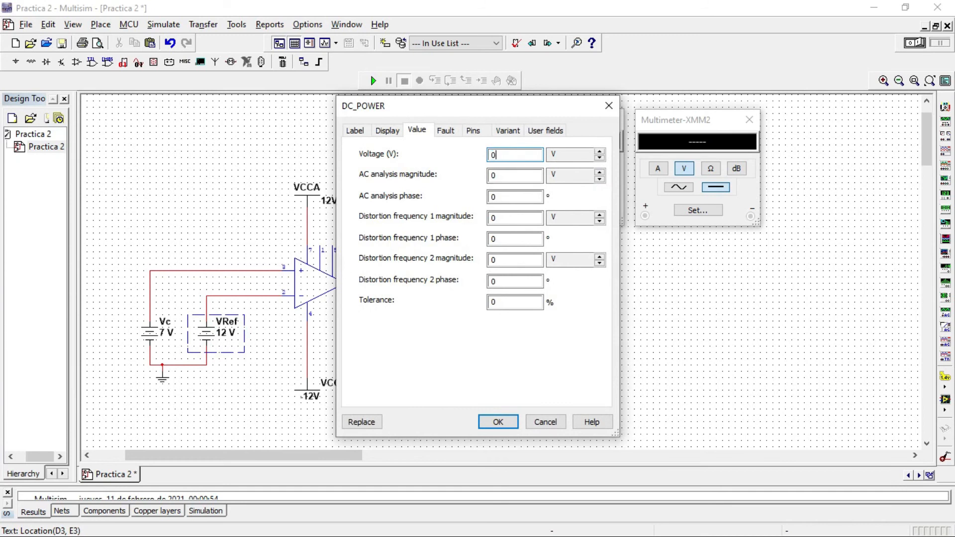
{"action": "left_click", "coordinate": [496, 422]}
{"action": "left_click", "coordinate": [282, 368]}
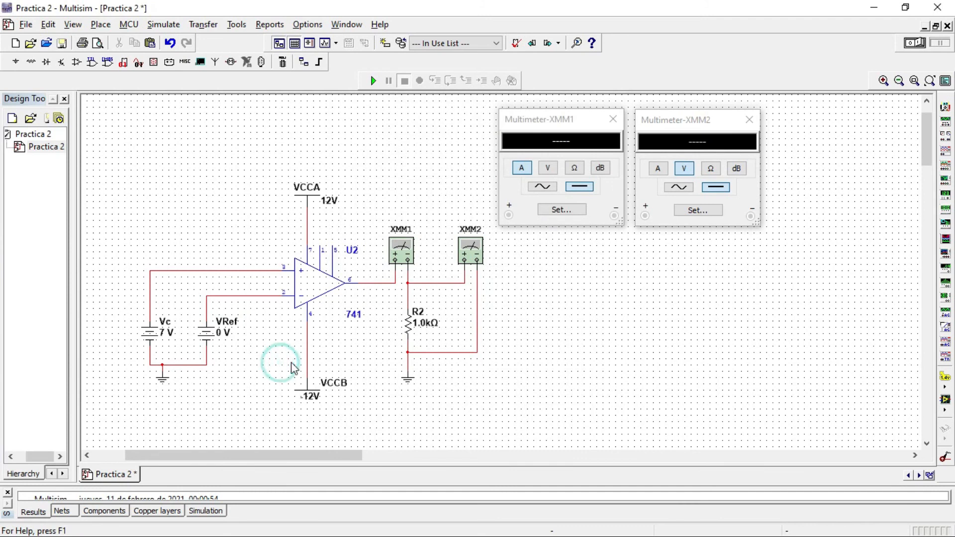
Step: Run the simulation, rearrange the multimeter readouts side by side with XMM2 before XMM1, and stop the simulation
{"action": "left_click", "coordinate": [375, 82]}
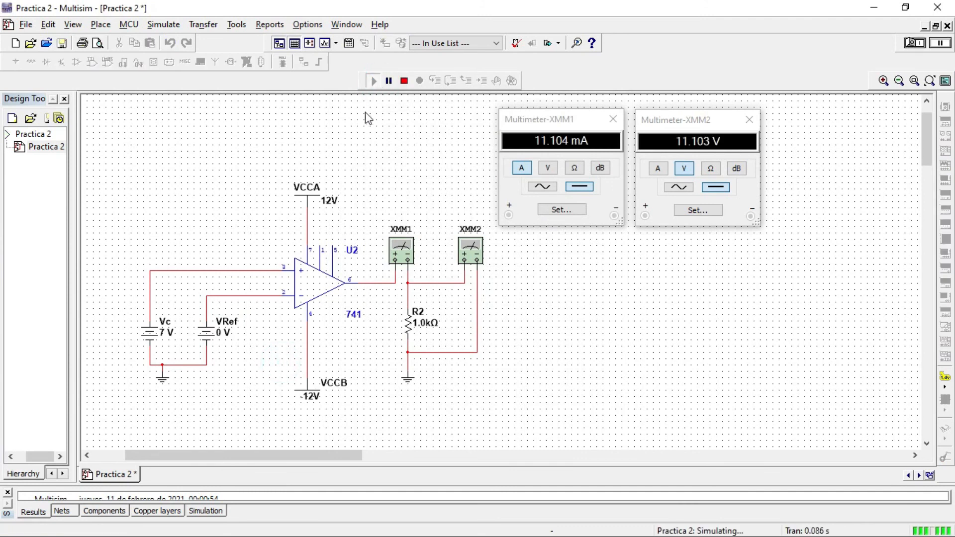
{"action": "left_click_drag", "start_coordinate": [586, 122], "coordinate": [822, 129]}
{"action": "left_click_drag", "start_coordinate": [680, 125], "coordinate": [575, 147]}
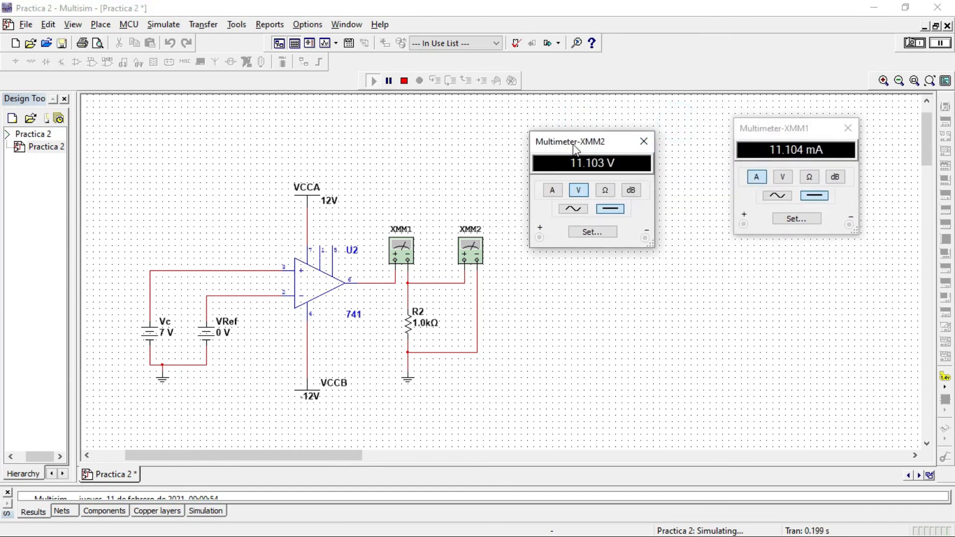
{"action": "left_click_drag", "start_coordinate": [808, 134], "coordinate": [742, 148]}
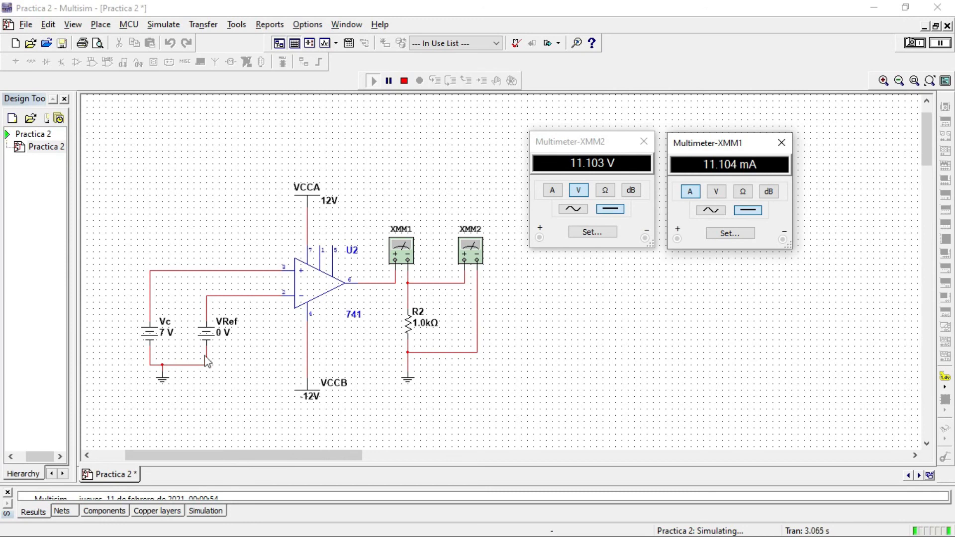
{"action": "left_click", "coordinate": [403, 80]}
Step: Set VRef's voltage to 5 V, run the simulation with the new reference, and stop it
{"action": "double_click", "coordinate": [214, 330]}
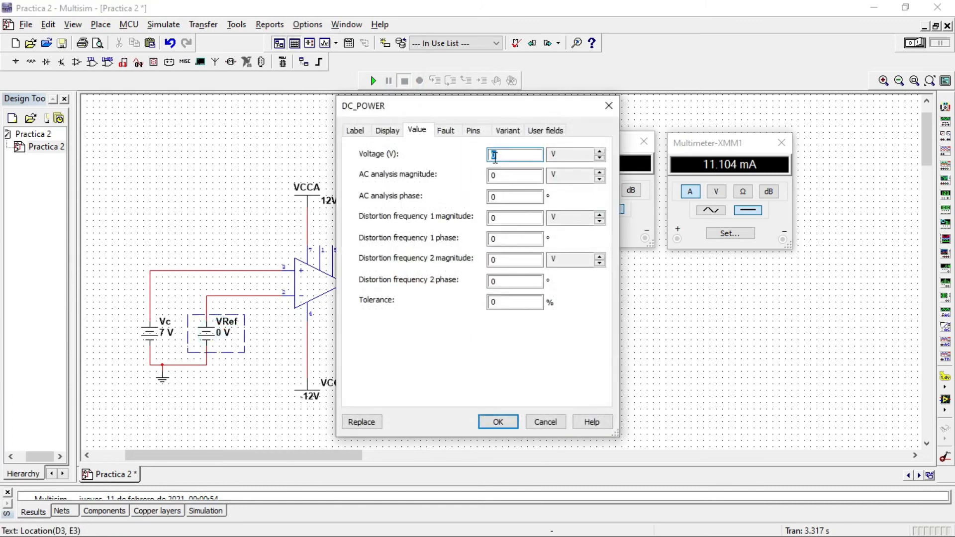
{"action": "left_click", "coordinate": [497, 421]}
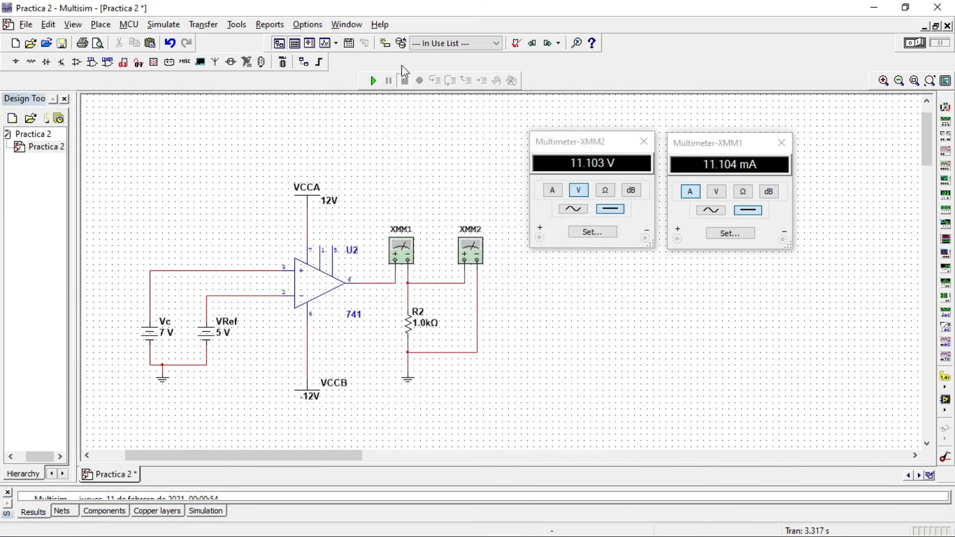
{"action": "left_click", "coordinate": [373, 81]}
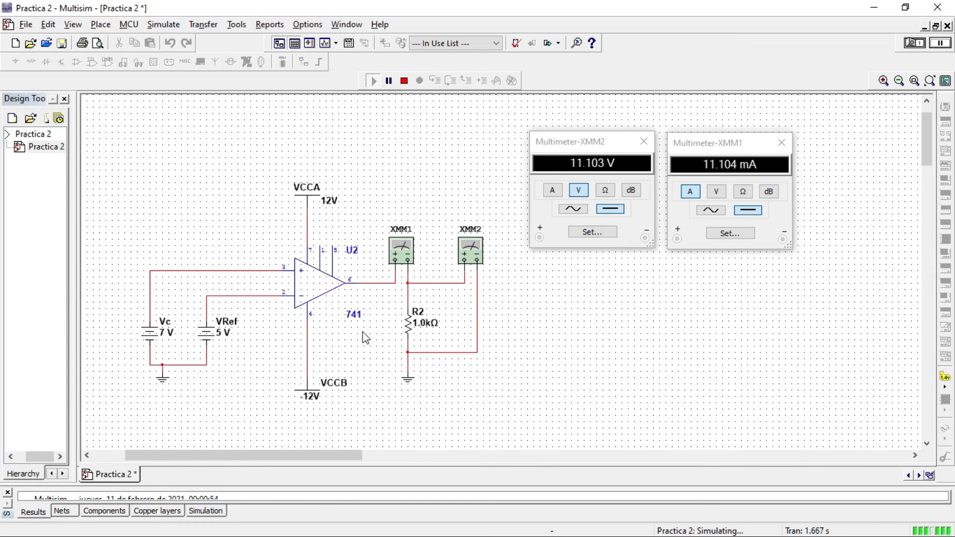
{"action": "left_click", "coordinate": [403, 81]}
Step: Set Vc's voltage to 1.5 V, keep VRef at 5 V, and run and stop the simulation
{"action": "left_click", "coordinate": [223, 333]}
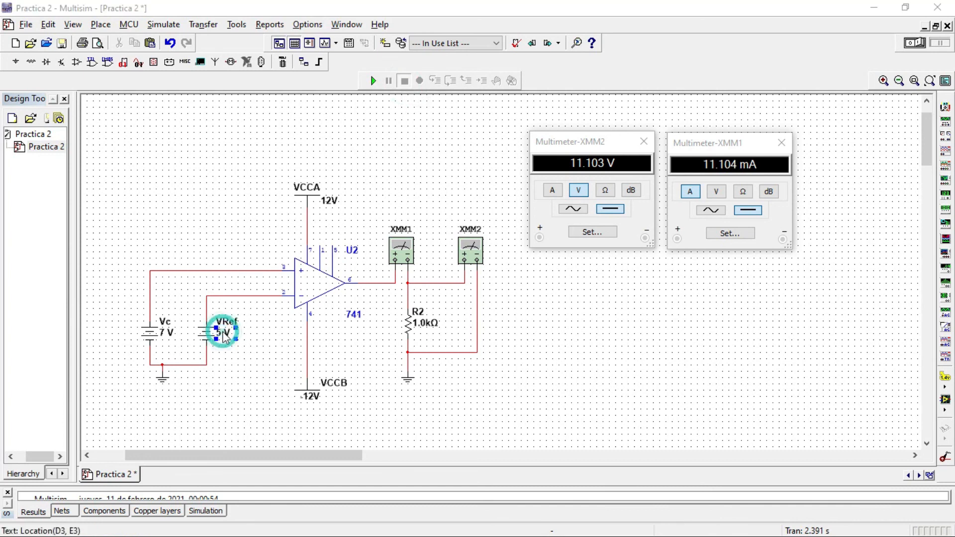
{"action": "double_click", "coordinate": [223, 334]}
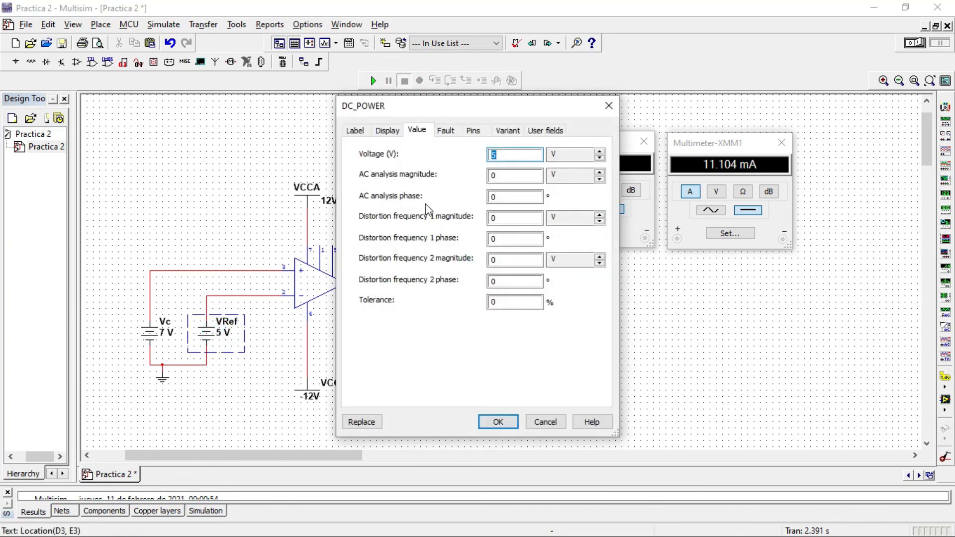
{"action": "left_click", "coordinate": [498, 422]}
{"action": "double_click", "coordinate": [166, 335]}
{"action": "left_click", "coordinate": [511, 157]}
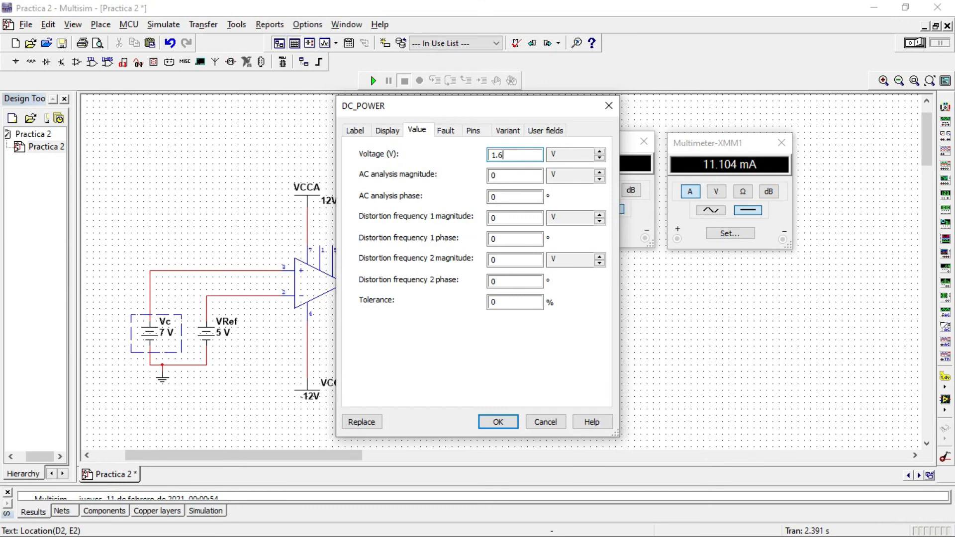
{"action": "type", "text": "1.5"}
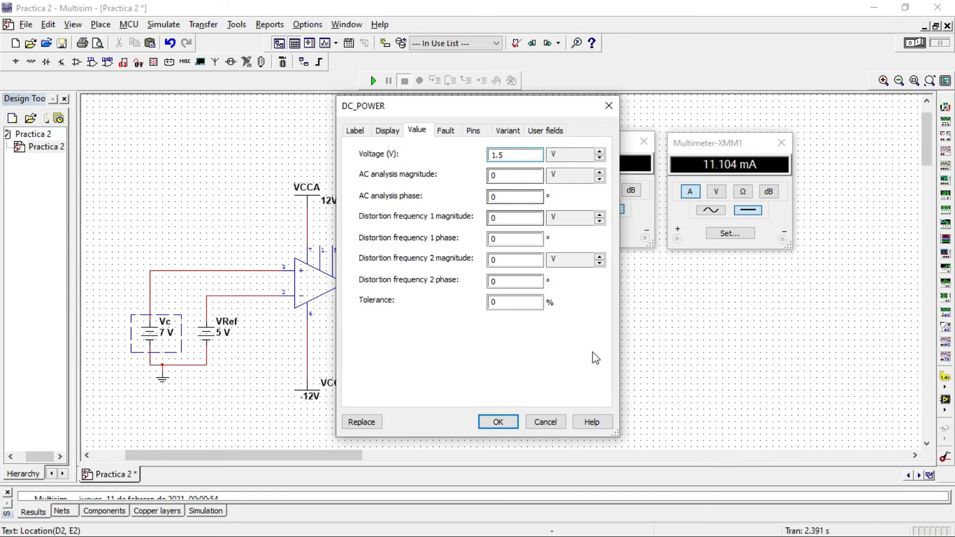
{"action": "left_click", "coordinate": [498, 421]}
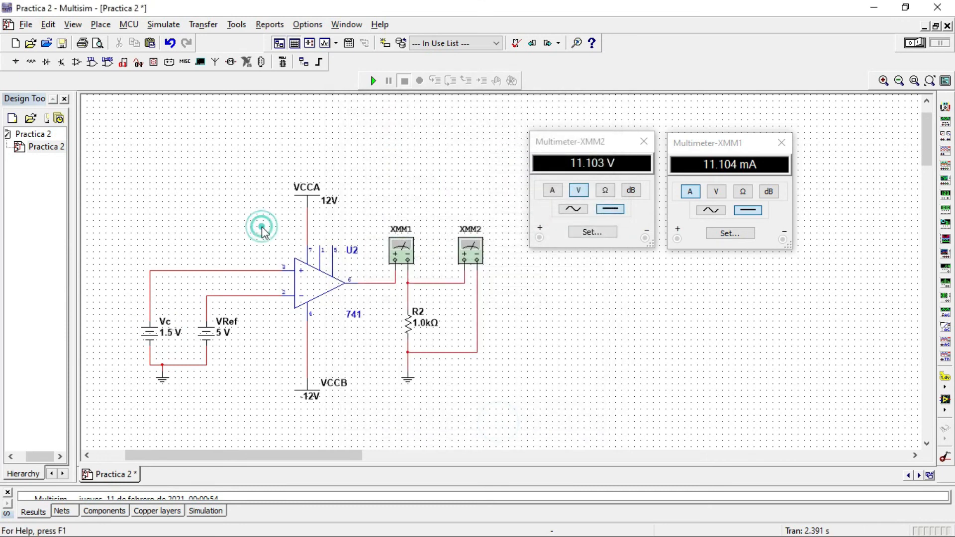
{"action": "left_click", "coordinate": [374, 81]}
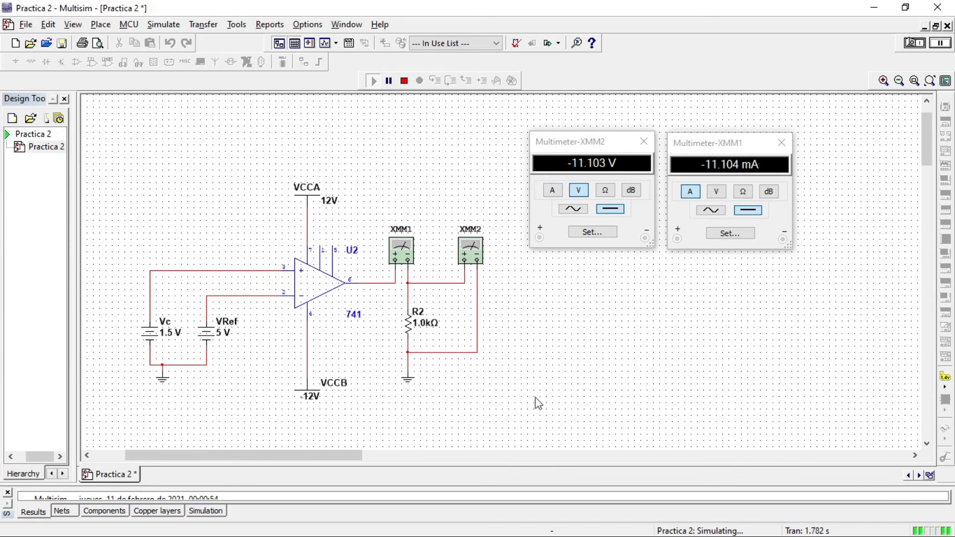
{"action": "left_click", "coordinate": [405, 81]}
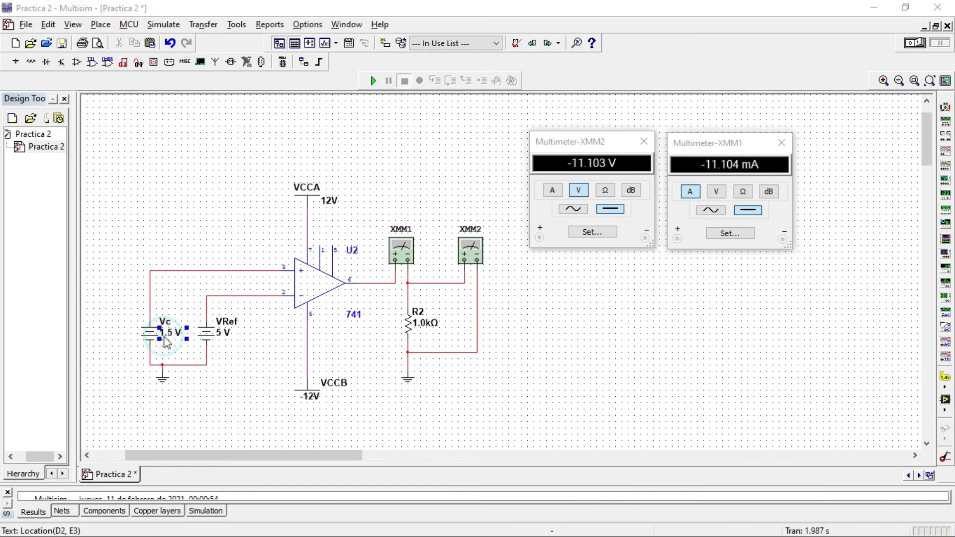
Step: Set Vc's voltage to -5 V, run the simulation, and stop it
{"action": "double_click", "coordinate": [169, 332]}
{"action": "left_click", "coordinate": [499, 155]}
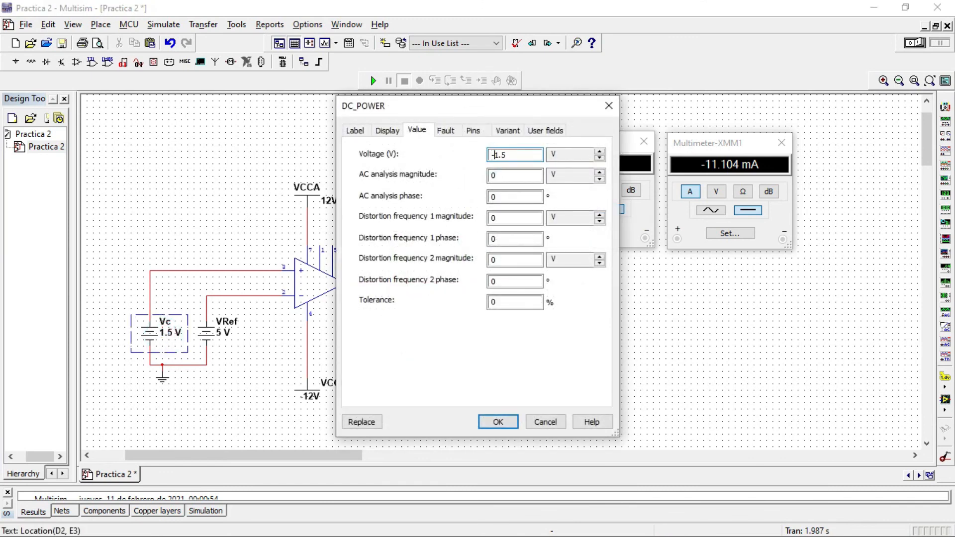
{"action": "left_click", "coordinate": [515, 156]}
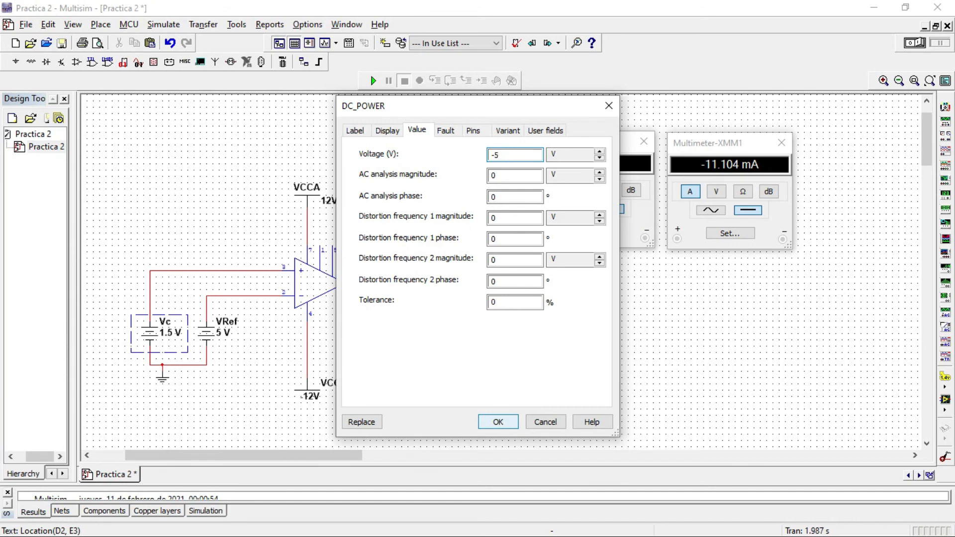
{"action": "left_click", "coordinate": [513, 423]}
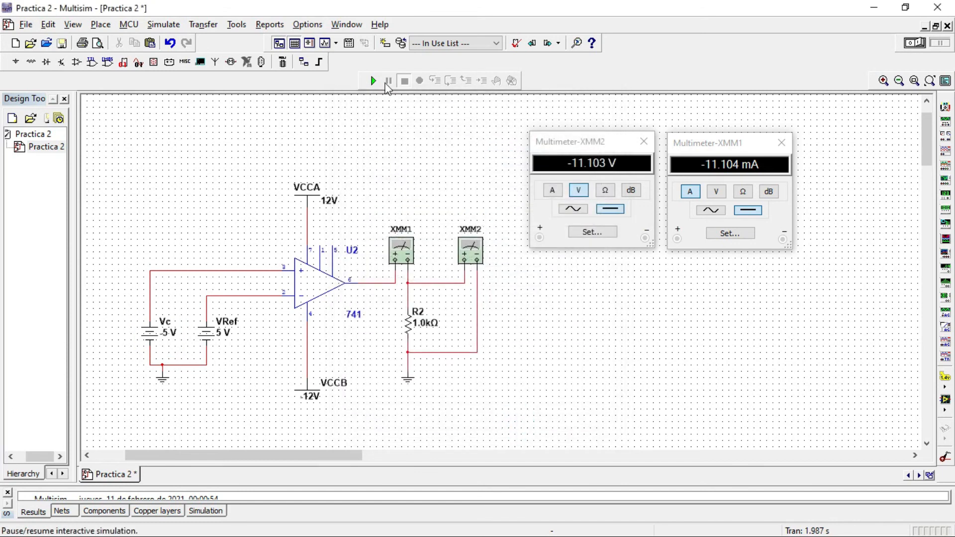
{"action": "left_click", "coordinate": [373, 81]}
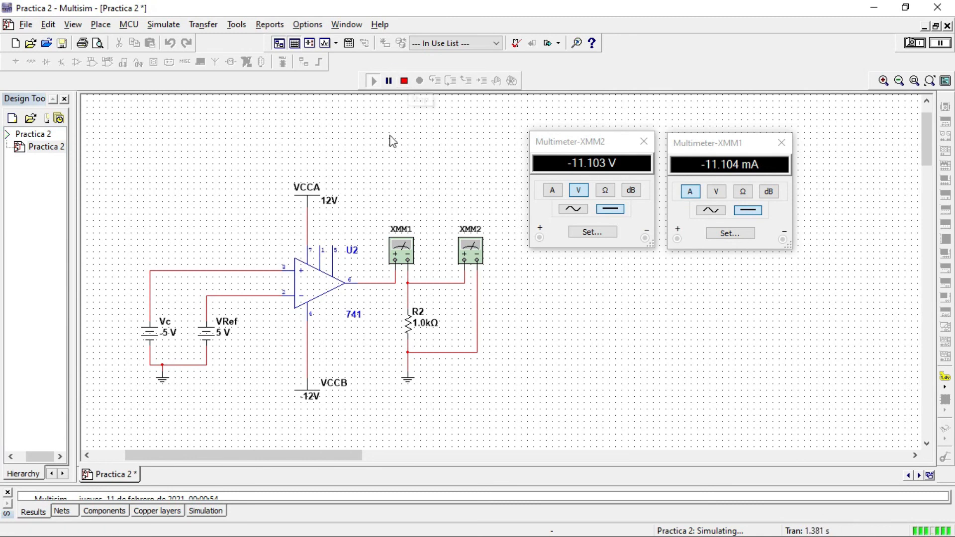
{"action": "left_click", "coordinate": [404, 81]}
Step: Set the source on the op-amp's non-inverting input to 0 V and rename it VRef1
{"action": "left_click", "coordinate": [706, 144]}
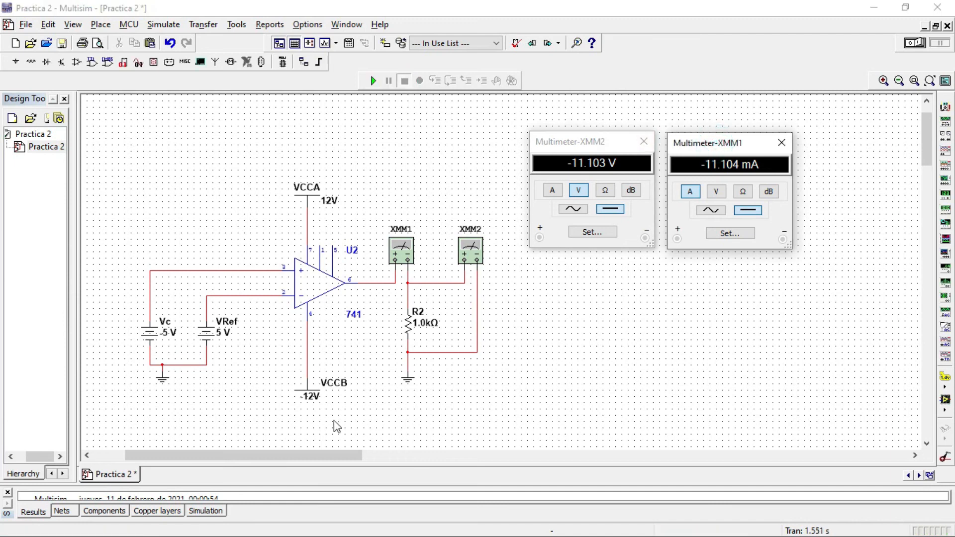
{"action": "double_click", "coordinate": [156, 333]}
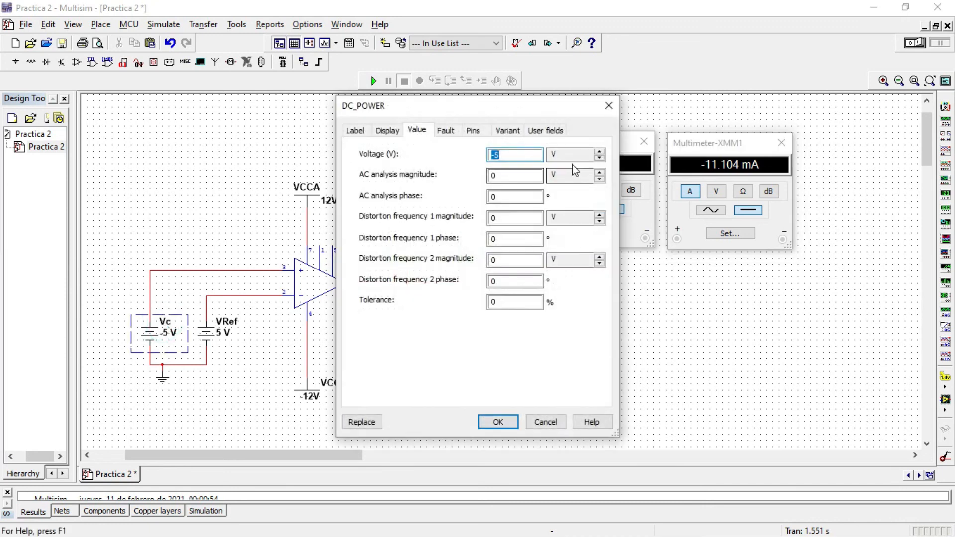
{"action": "left_click", "coordinate": [358, 131]}
{"action": "left_click", "coordinate": [395, 130]}
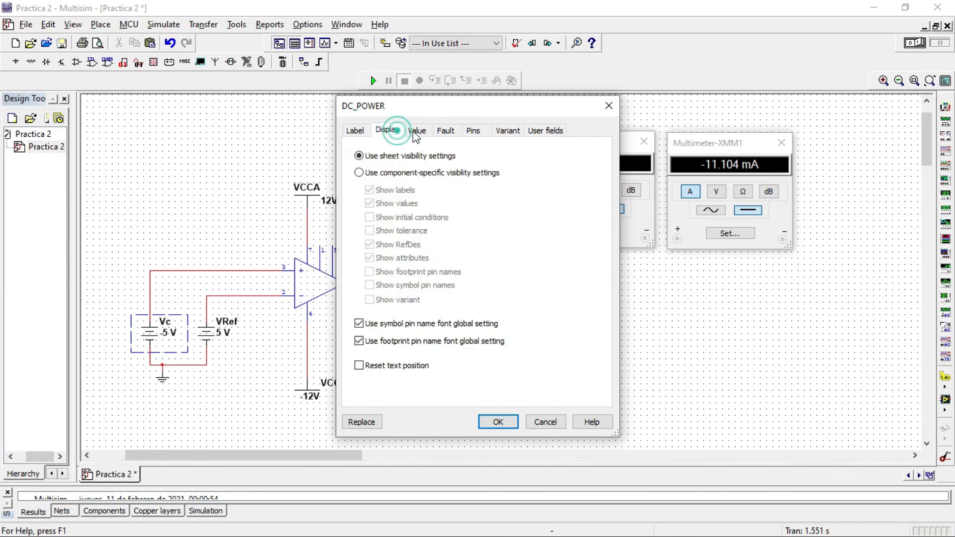
{"action": "left_click", "coordinate": [416, 130]}
{"action": "double_click", "coordinate": [511, 152]}
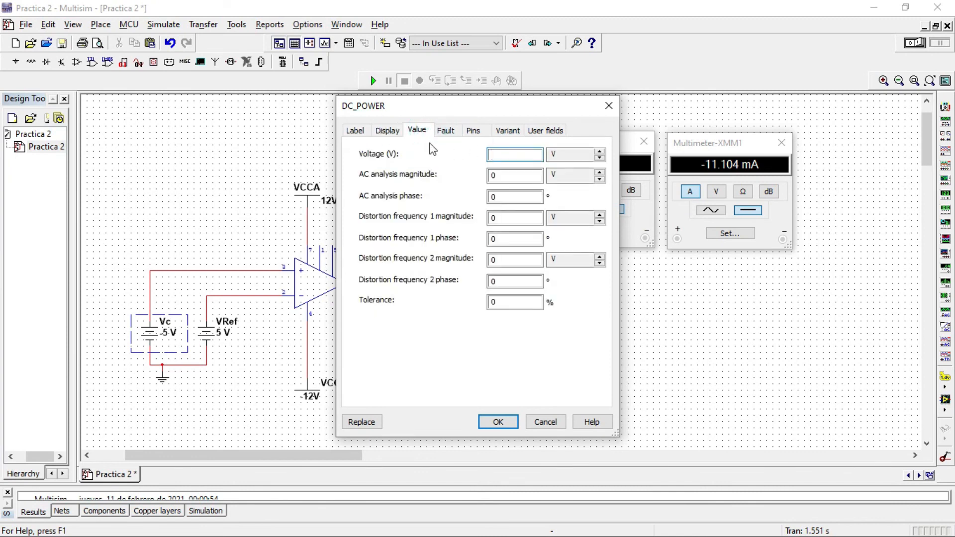
{"action": "left_click", "coordinate": [355, 130]}
{"action": "left_click", "coordinate": [420, 169]}
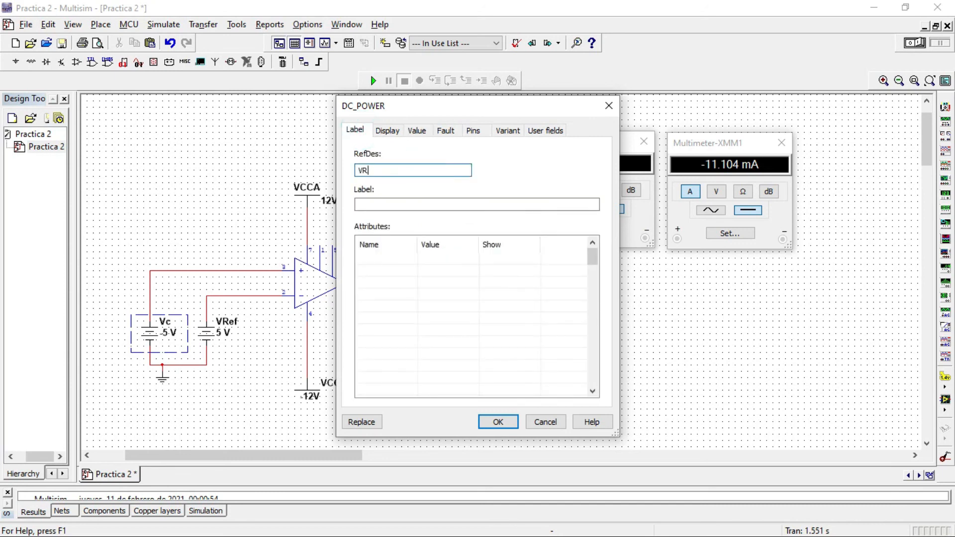
{"action": "left_click", "coordinate": [498, 422]}
{"action": "left_click", "coordinate": [397, 167]}
{"action": "left_click", "coordinate": [492, 421]}
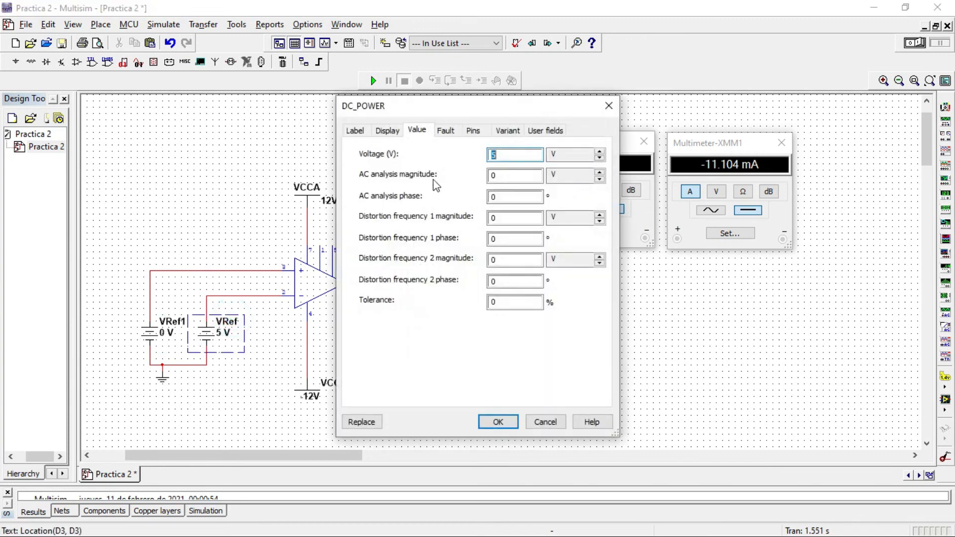
Step: Rename the 5 V source on the op-amp's inverting input as Vc
{"action": "left_click", "coordinate": [354, 129]}
{"action": "left_click", "coordinate": [427, 174]}
{"action": "key", "text": "BackSpace"}
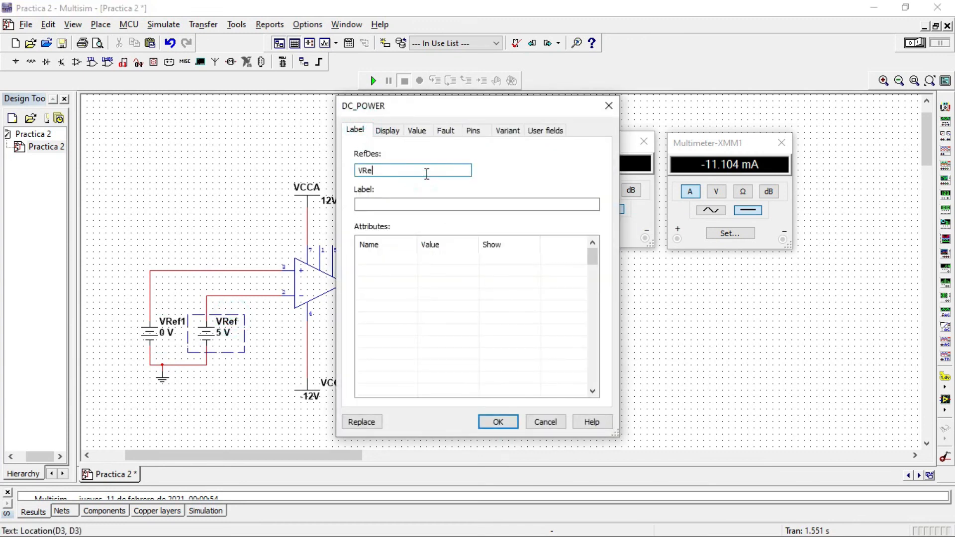
{"action": "type", "text": "c"}
{"action": "left_click", "coordinate": [498, 421]}
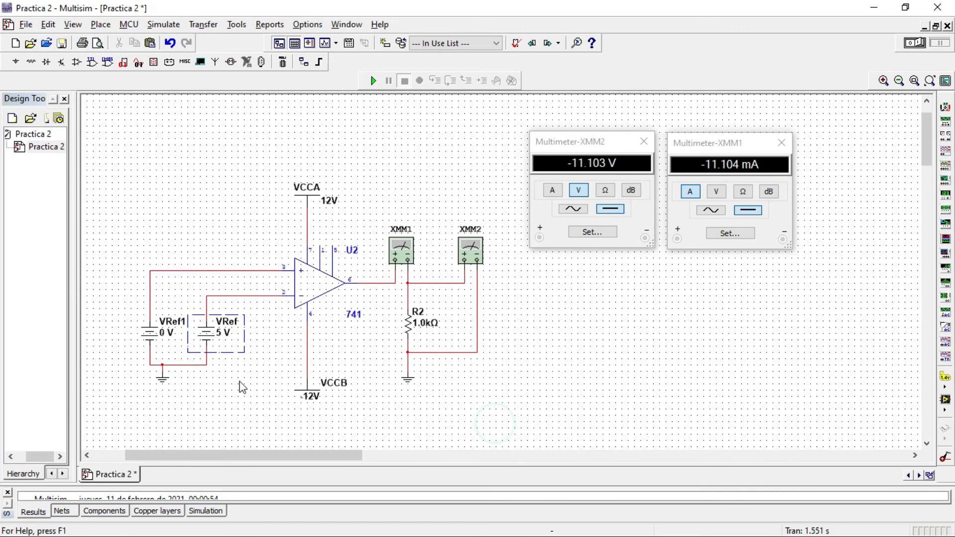
Step: Rename source VRef1 on the non-inverting input as VRef
{"action": "double_click", "coordinate": [172, 329]}
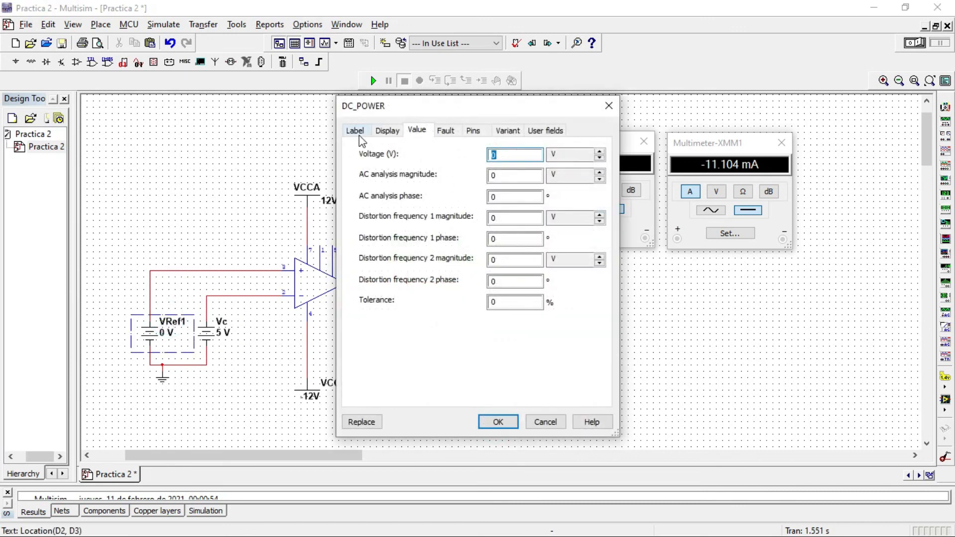
{"action": "left_click", "coordinate": [354, 129]}
{"action": "left_click", "coordinate": [404, 170]}
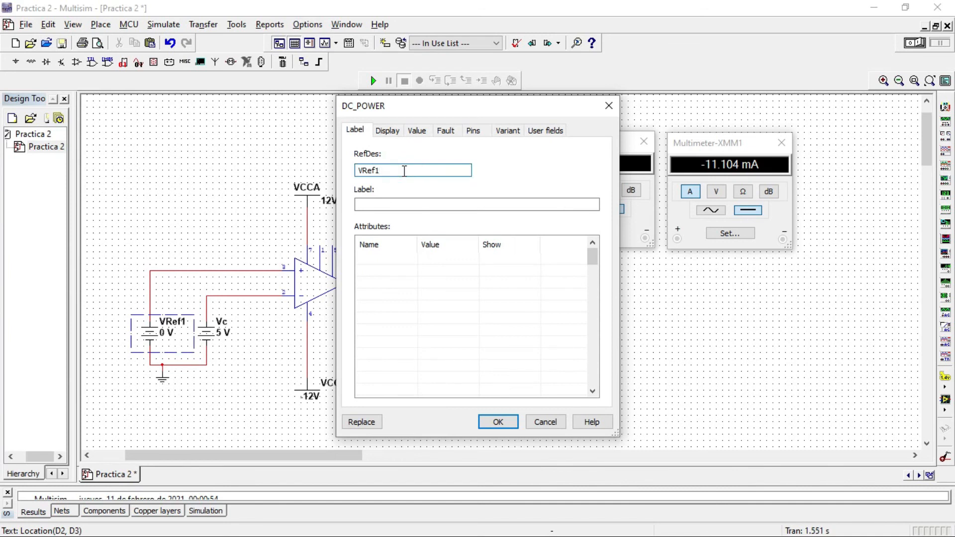
{"action": "left_click", "coordinate": [498, 421]}
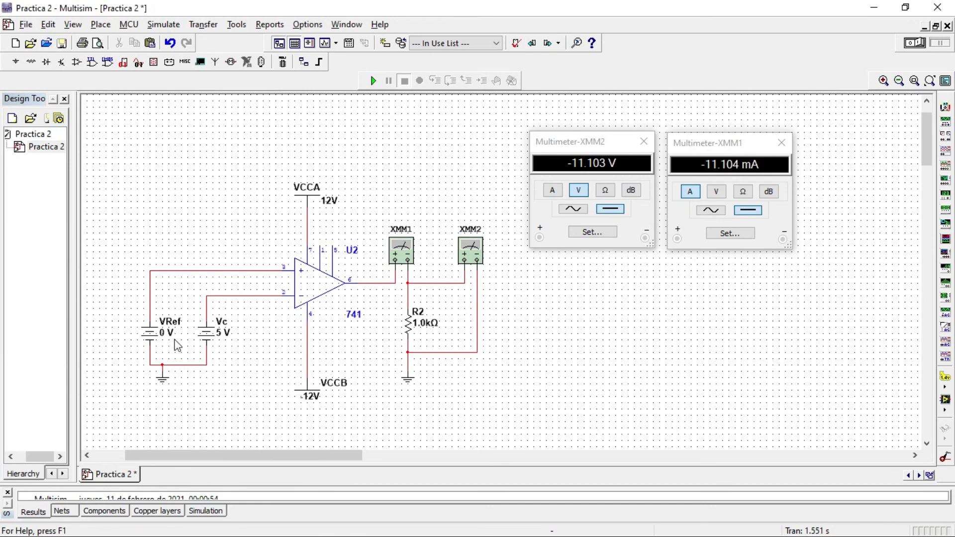
Step: Set the voltage of Vc on the inverting input to 7 V, run the simulation, and stop it
{"action": "double_click", "coordinate": [228, 340]}
{"action": "left_click", "coordinate": [498, 156]}
{"action": "type", "text": "7"}
{"action": "left_click", "coordinate": [497, 421]}
{"action": "left_click", "coordinate": [373, 81]}
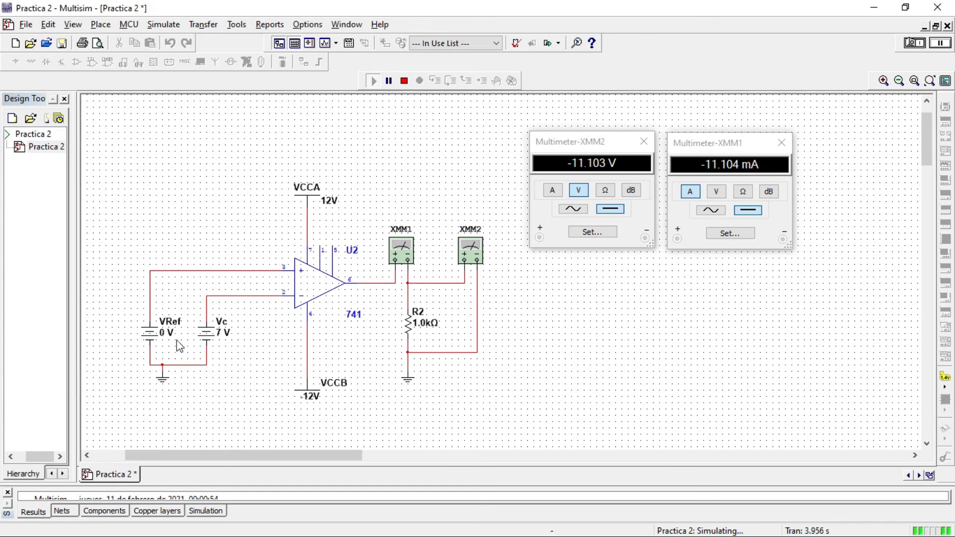
{"action": "left_click", "coordinate": [404, 80]}
Step: Set the voltage of VRef on the non-inverting input to 5 V and run the simulation
{"action": "double_click", "coordinate": [164, 328]}
{"action": "left_click", "coordinate": [354, 130]}
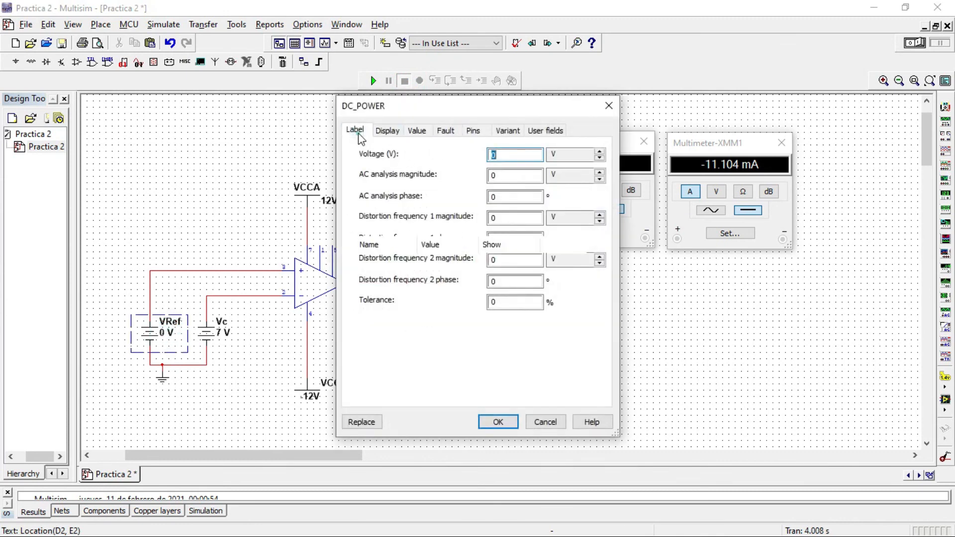
{"action": "left_click", "coordinate": [387, 130]}
{"action": "left_click", "coordinate": [445, 130]}
{"action": "left_click", "coordinate": [416, 130]}
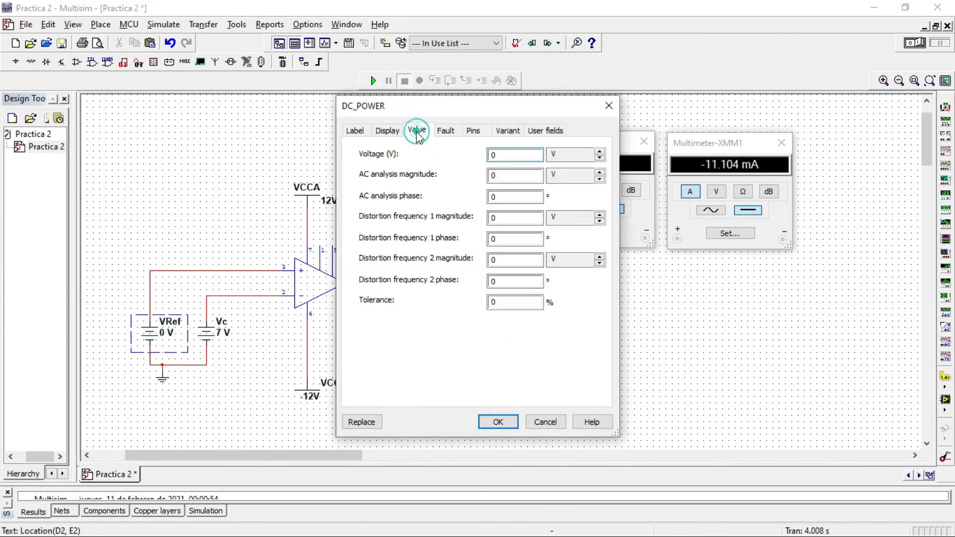
{"action": "left_click", "coordinate": [508, 156]}
{"action": "key", "text": "BackSpace"}
{"action": "type", "text": "5"}
{"action": "left_click", "coordinate": [498, 421]}
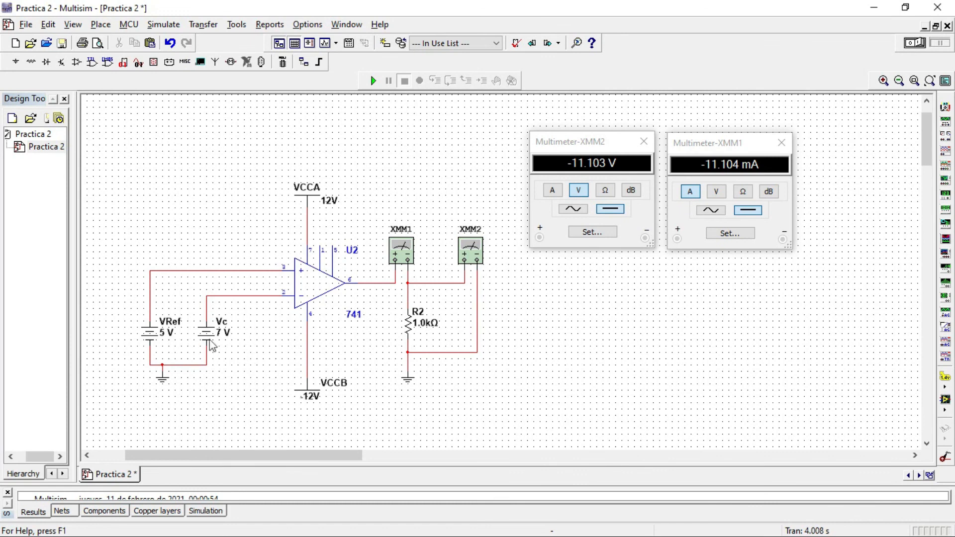
{"action": "left_click", "coordinate": [372, 81]}
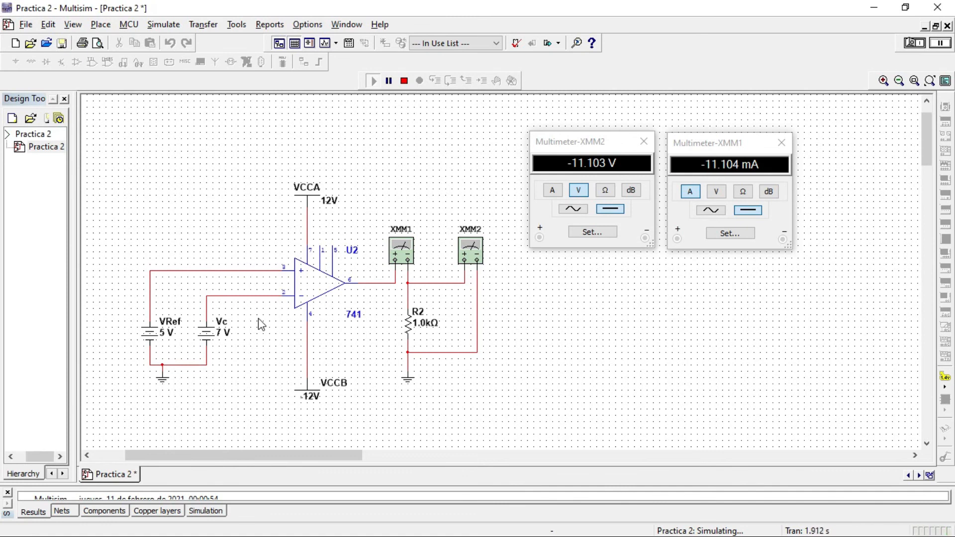
Step: Set the voltage of Vc on the inverting input to 2 V, restart the simulation, and stop it
{"action": "double_click", "coordinate": [224, 341]}
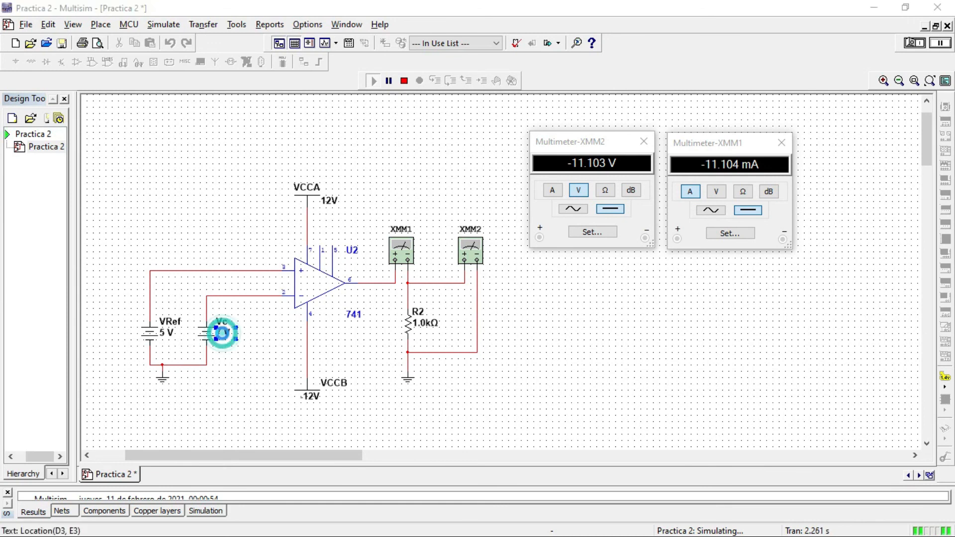
{"action": "left_click", "coordinate": [500, 157]}
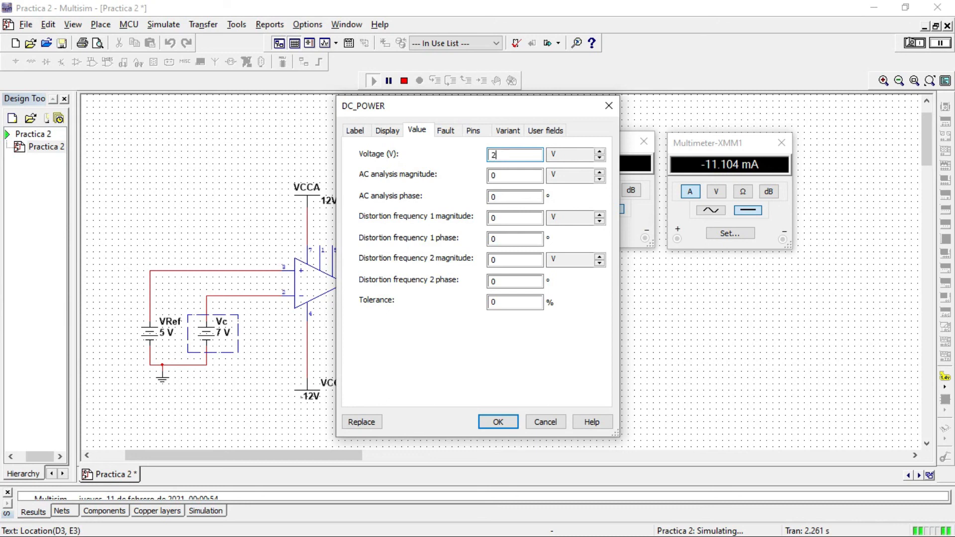
{"action": "left_click", "coordinate": [498, 421]}
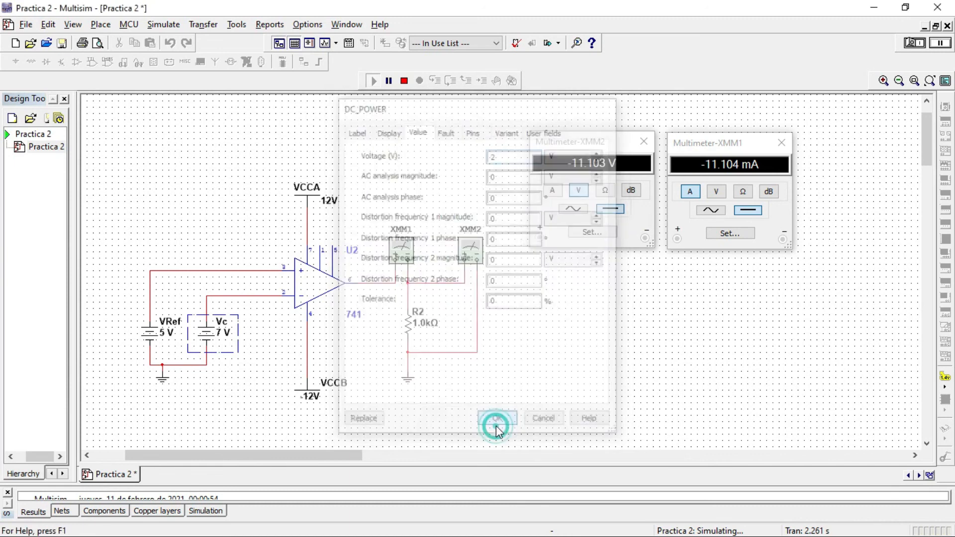
{"action": "left_click", "coordinate": [477, 301]}
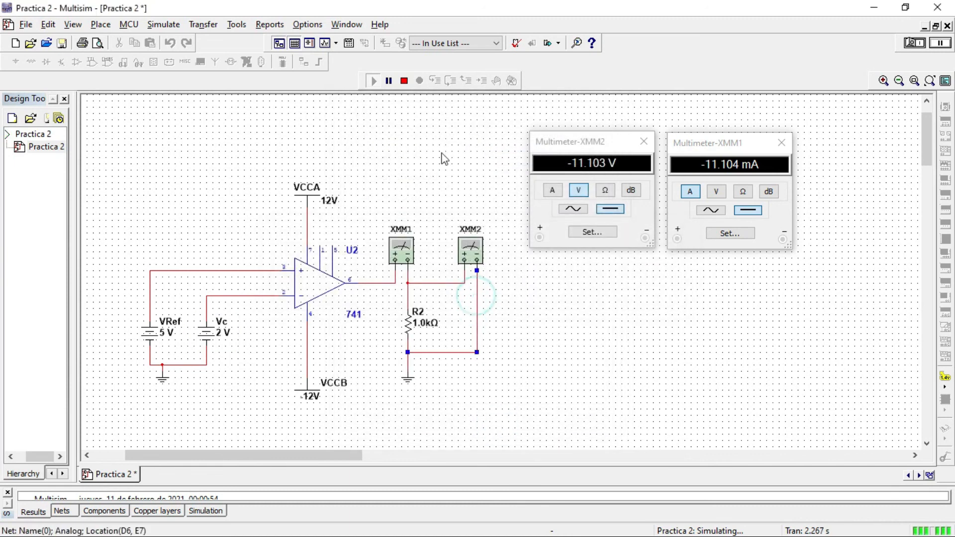
{"action": "left_click", "coordinate": [404, 81]}
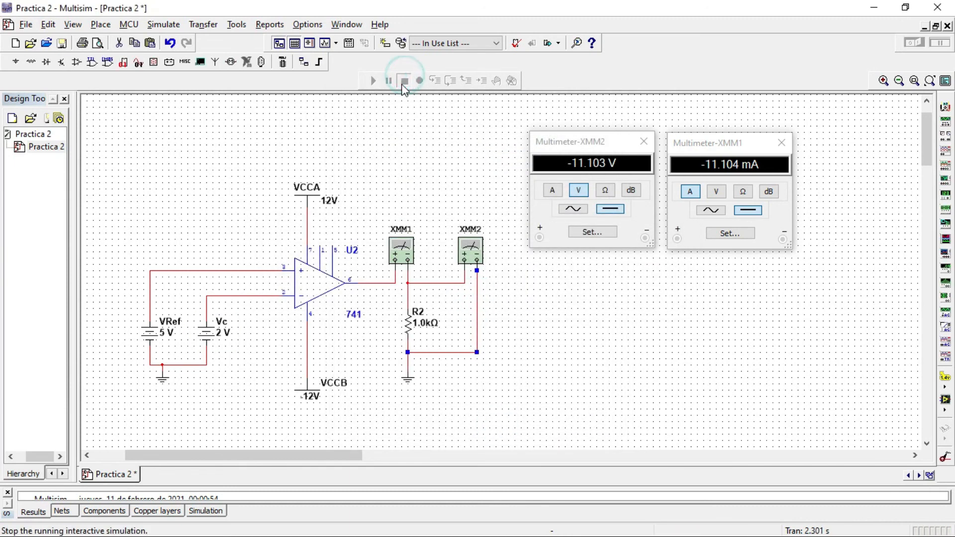
{"action": "left_click", "coordinate": [373, 81]}
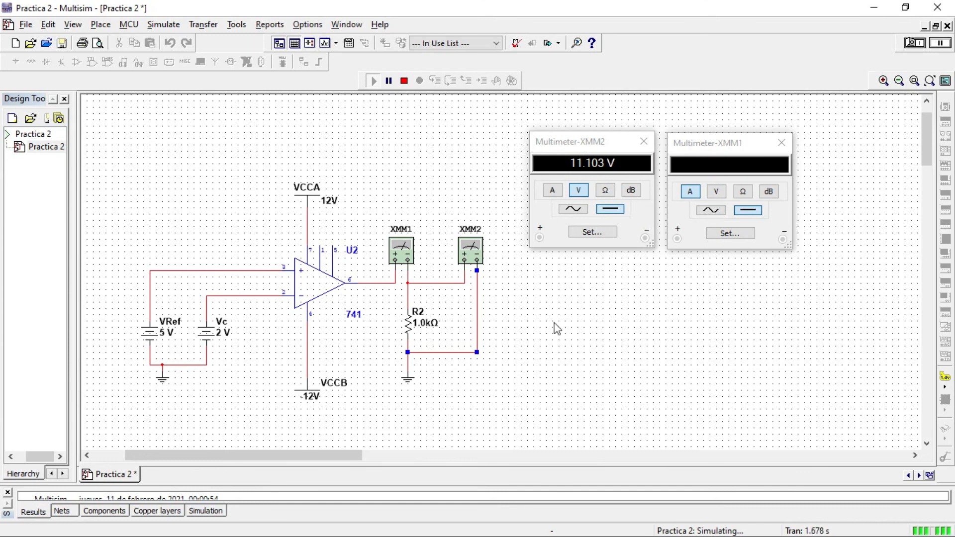
{"action": "left_click", "coordinate": [401, 82]}
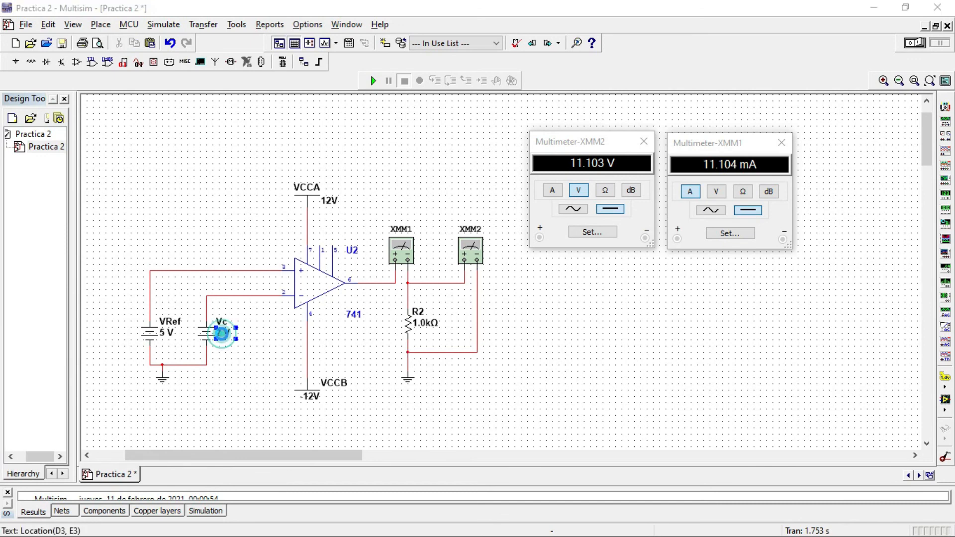
Step: Set the voltage of Vc on the inverting input to -7 V, run the simulation, and stop it
{"action": "double_click", "coordinate": [222, 332]}
{"action": "left_click", "coordinate": [492, 154]}
{"action": "type", "text": "2"}
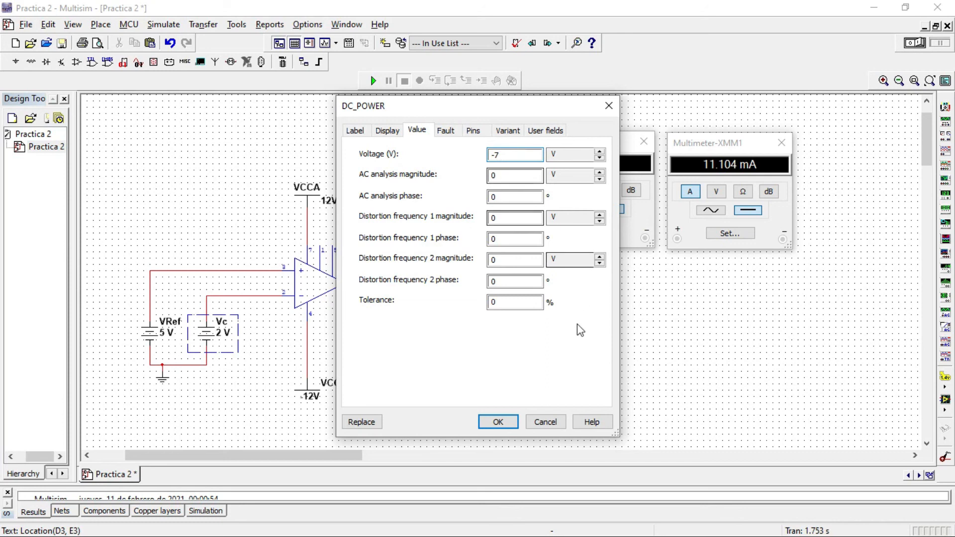
{"action": "left_click", "coordinate": [498, 421]}
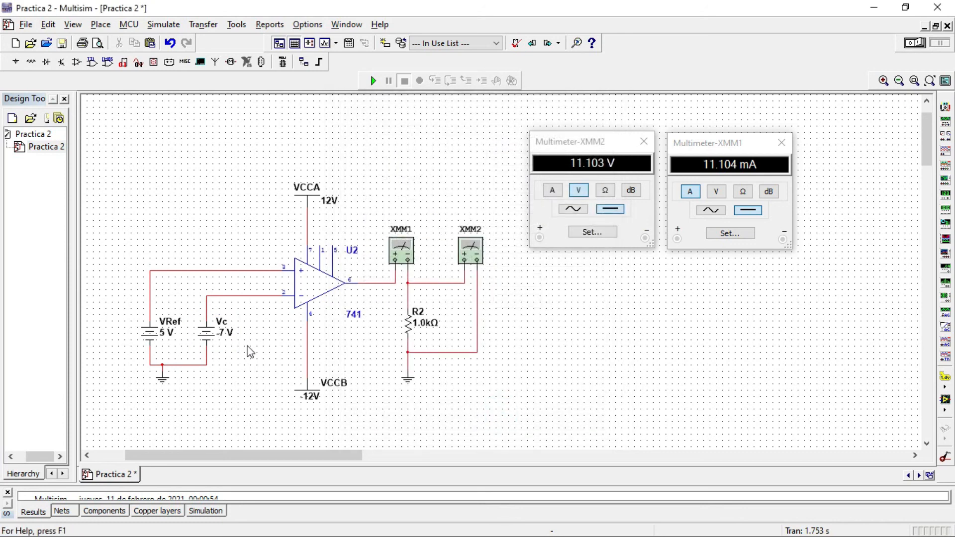
{"action": "left_click", "coordinate": [373, 81]}
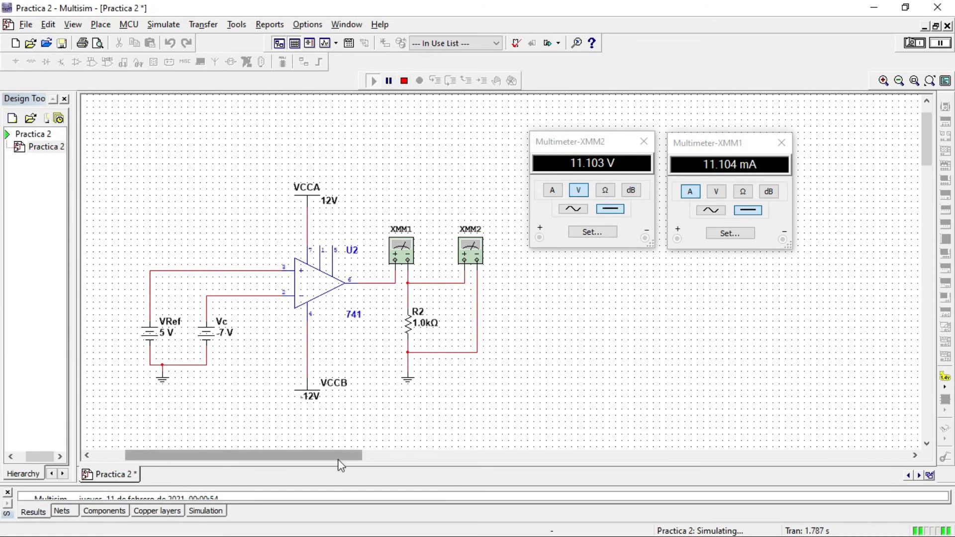
{"action": "left_click", "coordinate": [404, 82]}
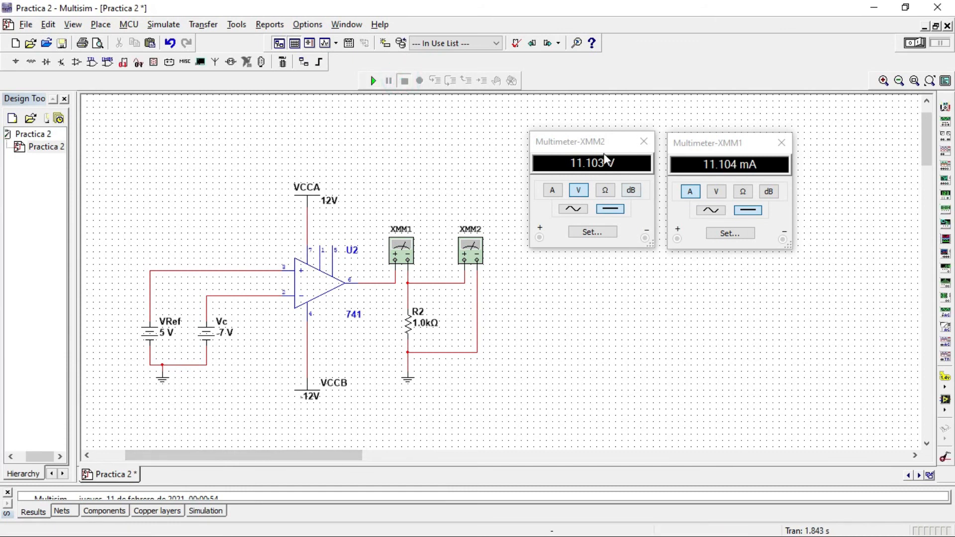
Step: Move the XMM2 and XMM1 readouts closer together and go to the neighbouring comparator circuit with the oscilloscope
{"action": "left_click_drag", "start_coordinate": [624, 142], "coordinate": [599, 138]}
{"action": "left_click_drag", "start_coordinate": [708, 142], "coordinate": [611, 136]}
{"action": "left_click_drag", "start_coordinate": [298, 463], "coordinate": [536, 461]}
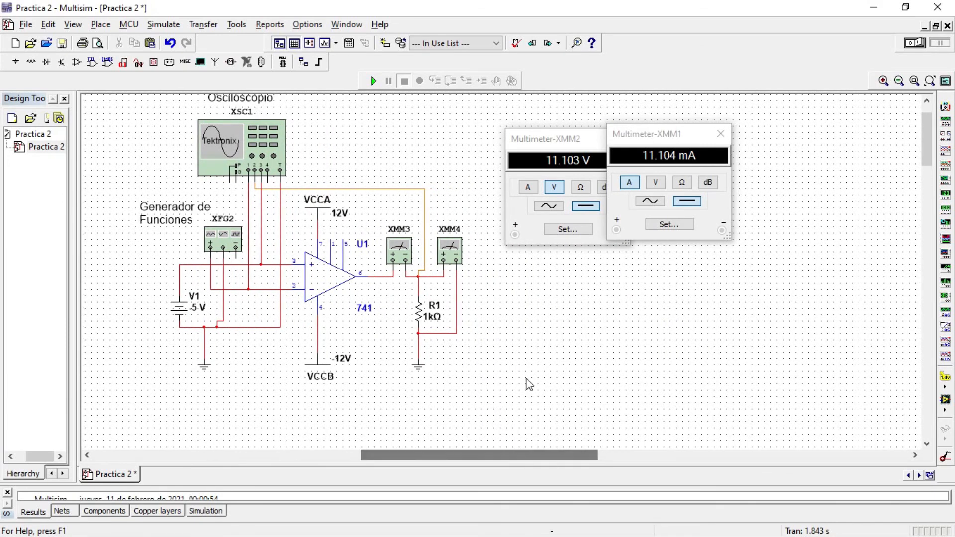
{"action": "scroll", "coordinate": [918, 138], "scroll_direction": "up", "scroll_amount": 3}
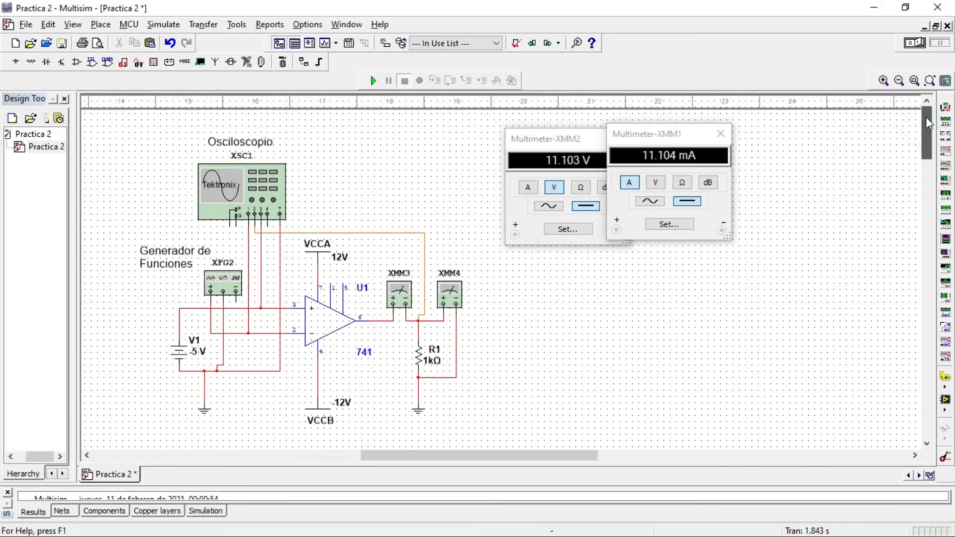
{"action": "left_click", "coordinate": [16, 62]}
{"action": "left_click", "coordinate": [61, 62]}
{"action": "left_click", "coordinate": [122, 62]}
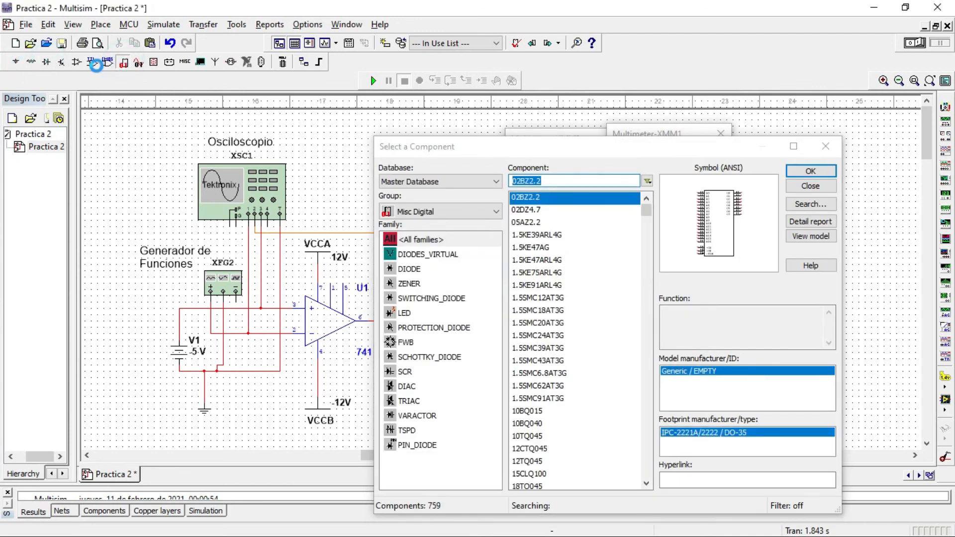
{"action": "left_click", "coordinate": [76, 61]}
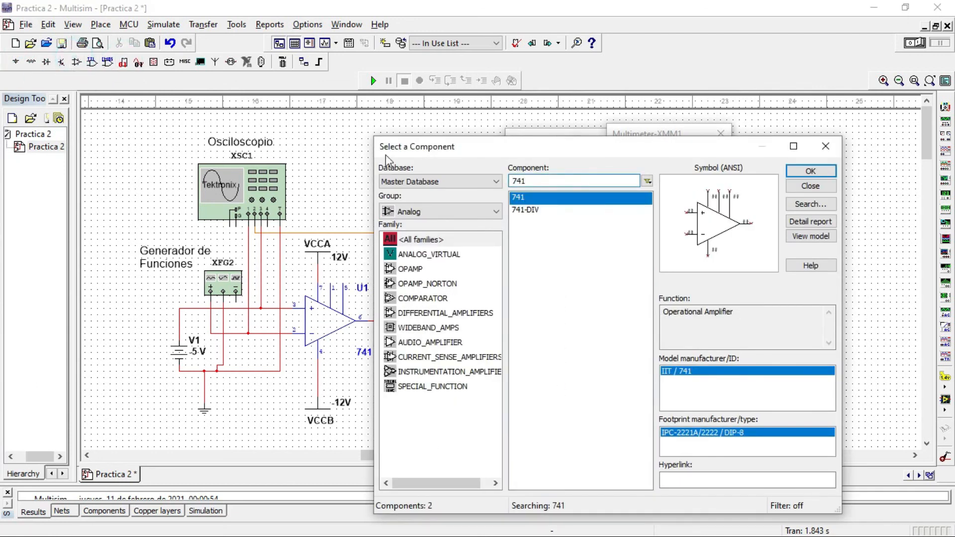
{"action": "left_click", "coordinate": [827, 148]}
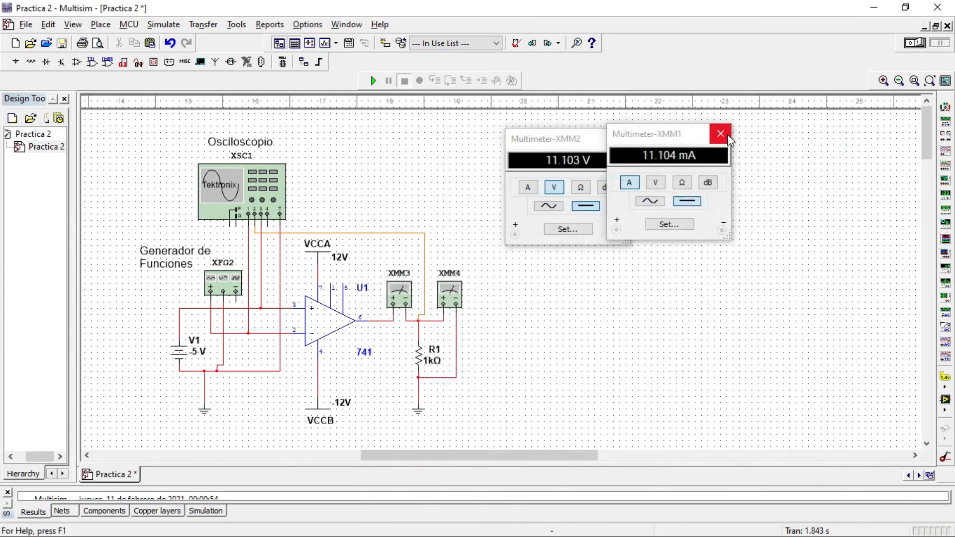
Step: Close the XMM1 and XMM2 readouts and open those of XMM3, XMM4 and function generator XFG2 for the oscilloscope circuit
{"action": "left_click", "coordinate": [728, 137]}
{"action": "left_click", "coordinate": [619, 137]}
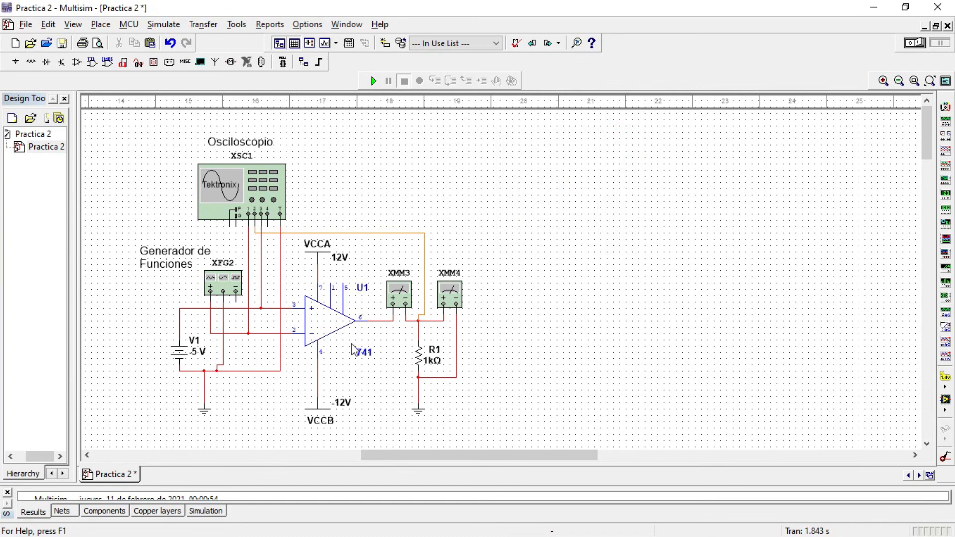
{"action": "double_click", "coordinate": [403, 297]}
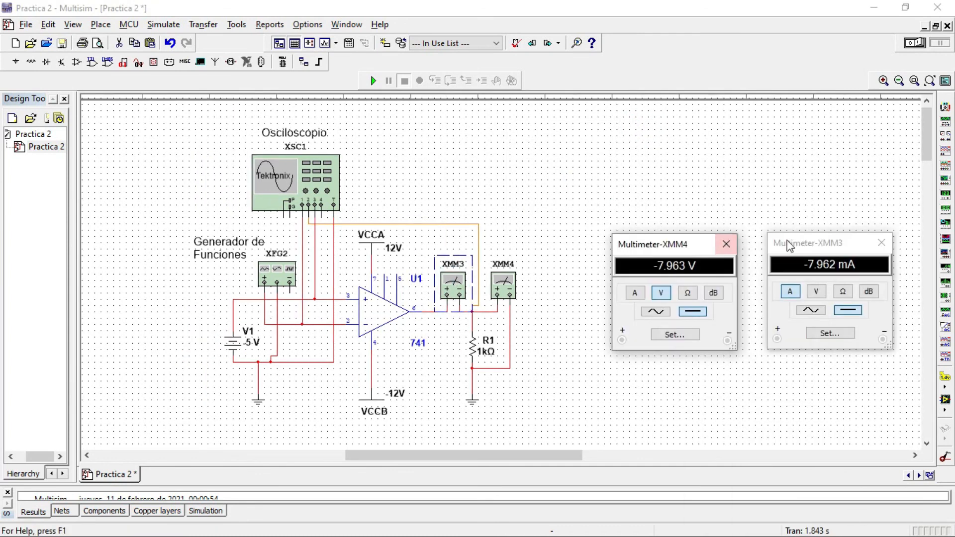
{"action": "mouse_move", "coordinate": [796, 241]}
{"action": "left_mouse_down"}
{"action": "mouse_move", "coordinate": [810, 240]}
{"action": "mouse_move", "coordinate": [795, 241]}
{"action": "left_mouse_up"}
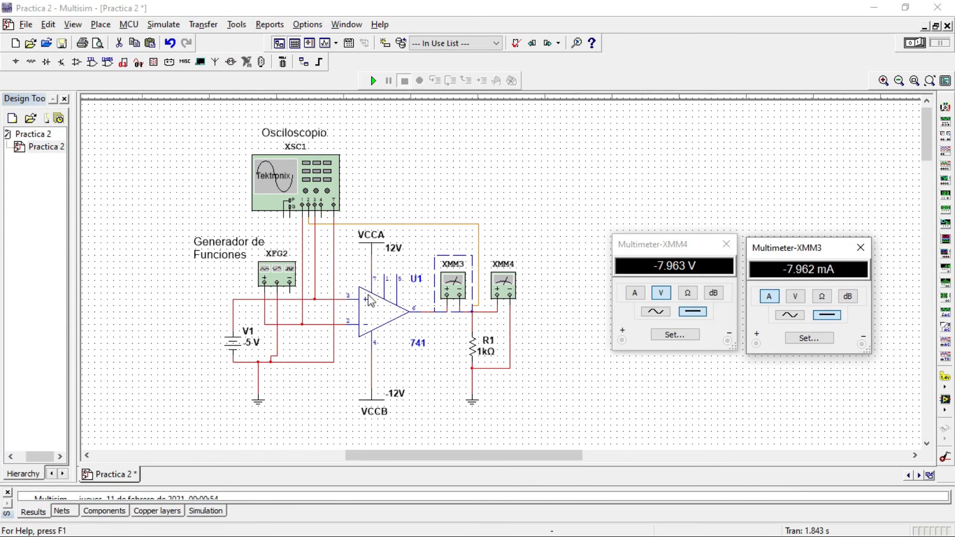
{"action": "double_click", "coordinate": [277, 278]}
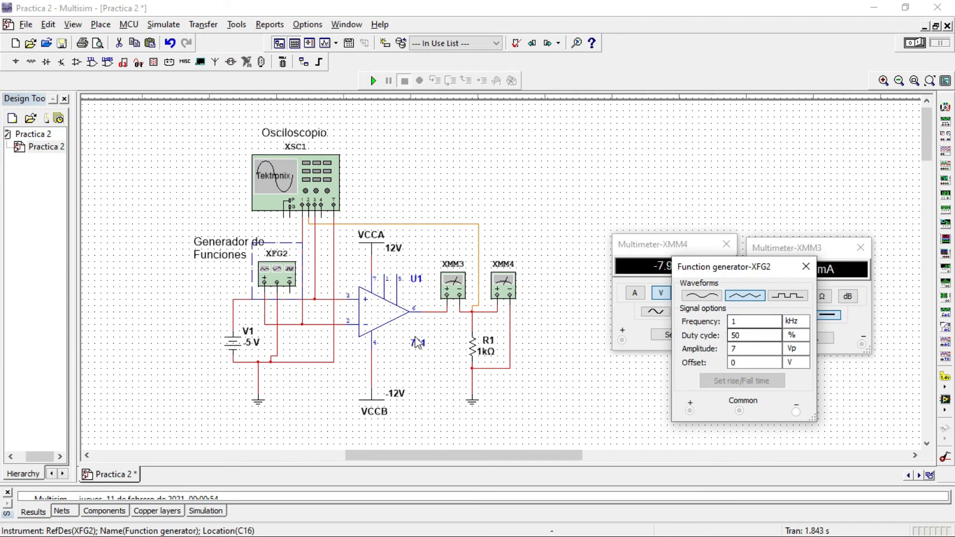
{"action": "left_click", "coordinate": [314, 419]}
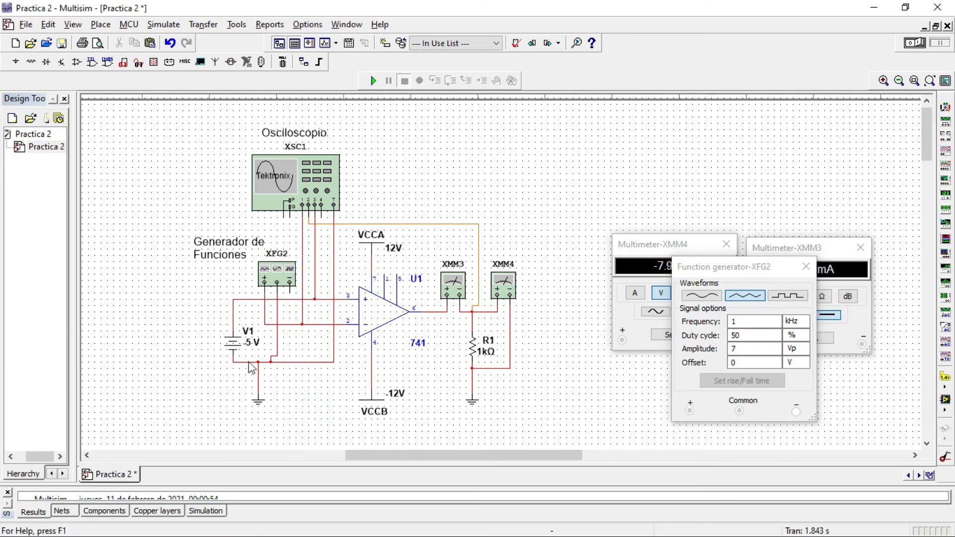
Step: Rename the -5 V source V1 in the oscilloscope circuit as VRef1
{"action": "double_click", "coordinate": [251, 335]}
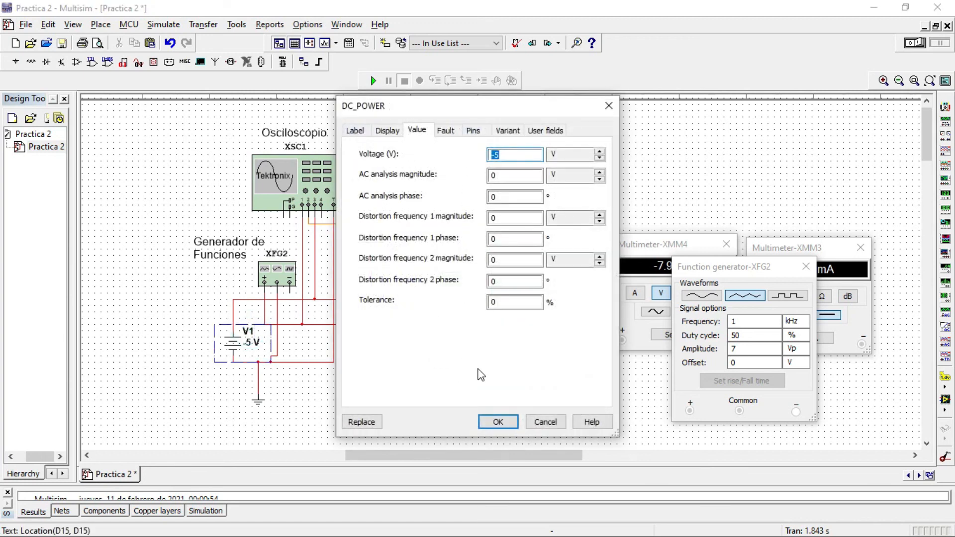
{"action": "left_click", "coordinate": [497, 422]}
{"action": "double_click", "coordinate": [251, 335]}
{"action": "left_click", "coordinate": [354, 130]}
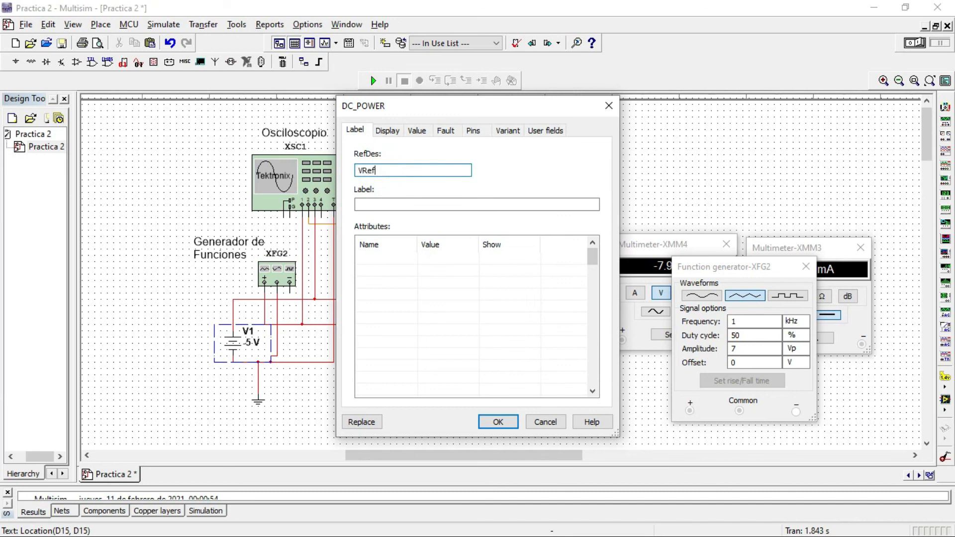
{"action": "type", "text": "VRef1"}
{"action": "left_click", "coordinate": [498, 421]}
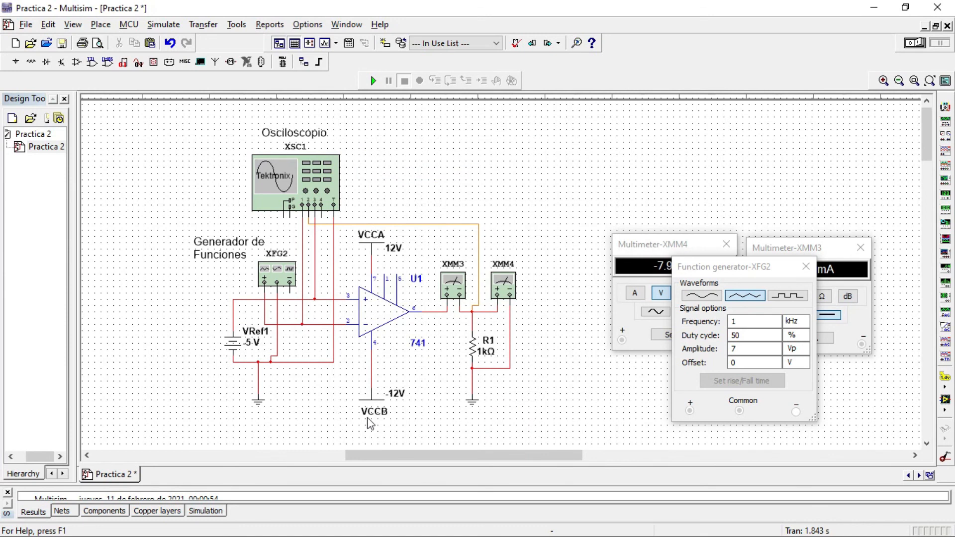
Step: Shift source VRef1 slightly away from the op-amp and reroute its positive wire so that it clears the source's label
{"action": "left_click_drag", "start_coordinate": [415, 455], "coordinate": [373, 456]}
{"action": "left_click", "coordinate": [381, 348]}
{"action": "left_click_drag", "start_coordinate": [382, 352], "coordinate": [366, 352]}
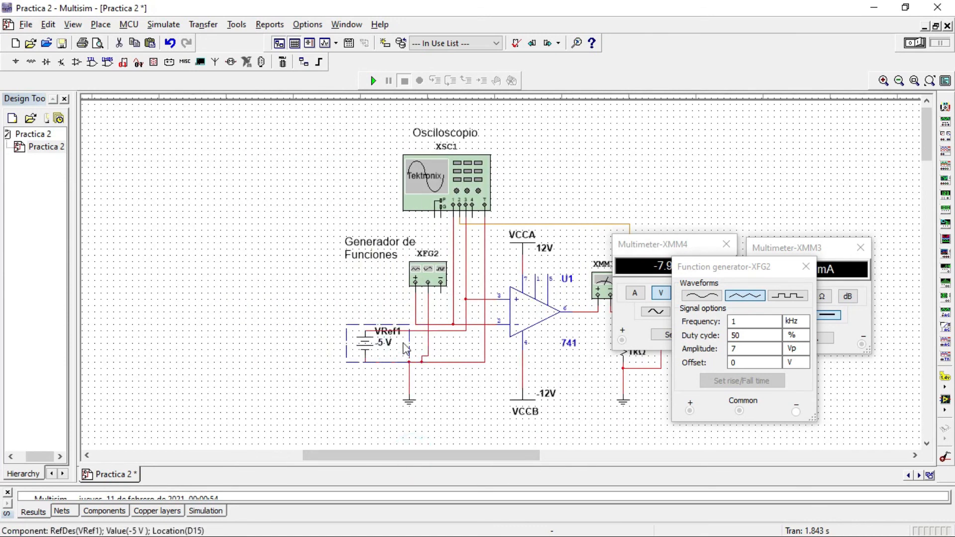
{"action": "left_click", "coordinate": [389, 309]}
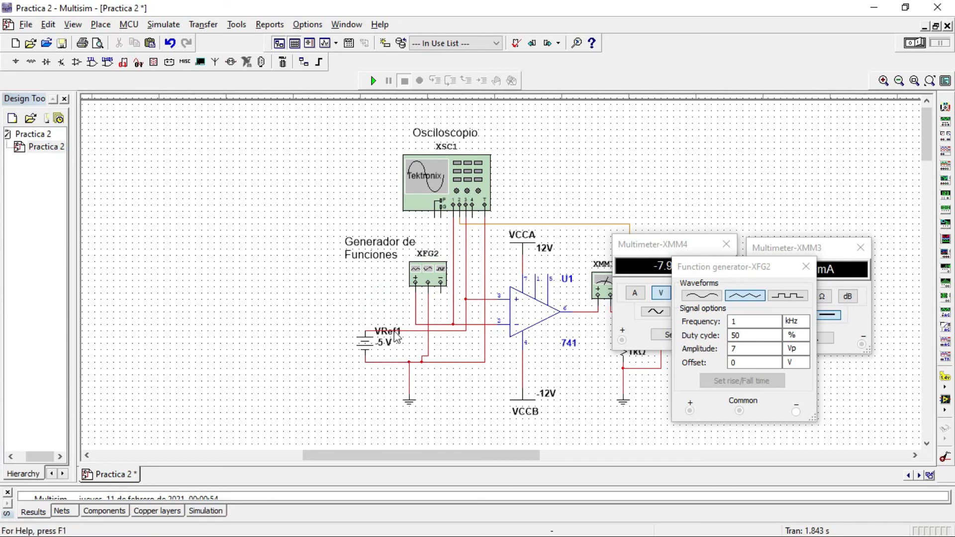
{"action": "left_click", "coordinate": [414, 330]}
{"action": "left_click_drag", "start_coordinate": [415, 330], "coordinate": [415, 314]}
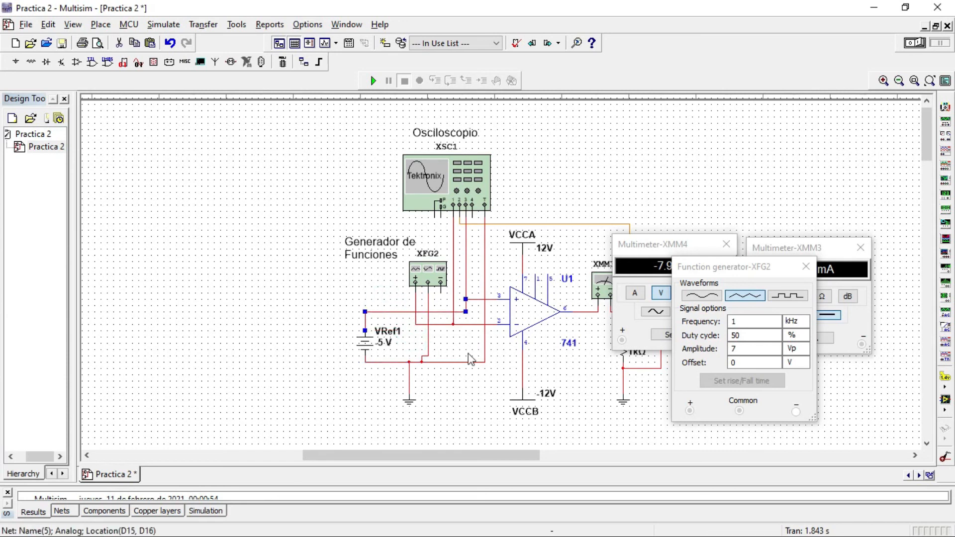
Step: Move the function generator window clear of the multimeters, open oscilloscope XSC1, and run the simulation to view the waveforms
{"action": "mouse_move", "coordinate": [491, 454]}
{"action": "left_mouse_down"}
{"action": "mouse_move", "coordinate": [525, 455]}
{"action": "mouse_move", "coordinate": [507, 455]}
{"action": "left_mouse_up"}
{"action": "left_click_drag", "start_coordinate": [779, 267], "coordinate": [785, 64]}
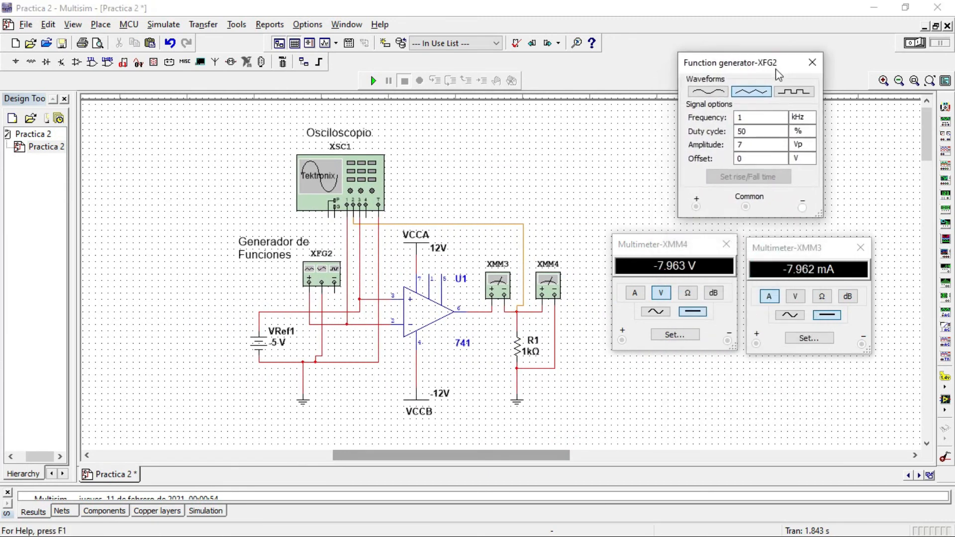
{"action": "double_click", "coordinate": [362, 180]}
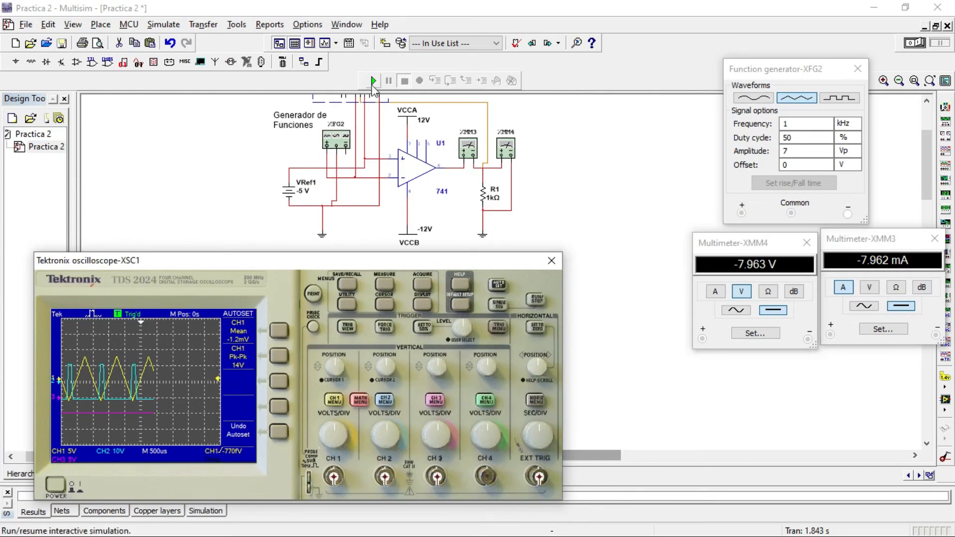
{"action": "left_click", "coordinate": [368, 80]}
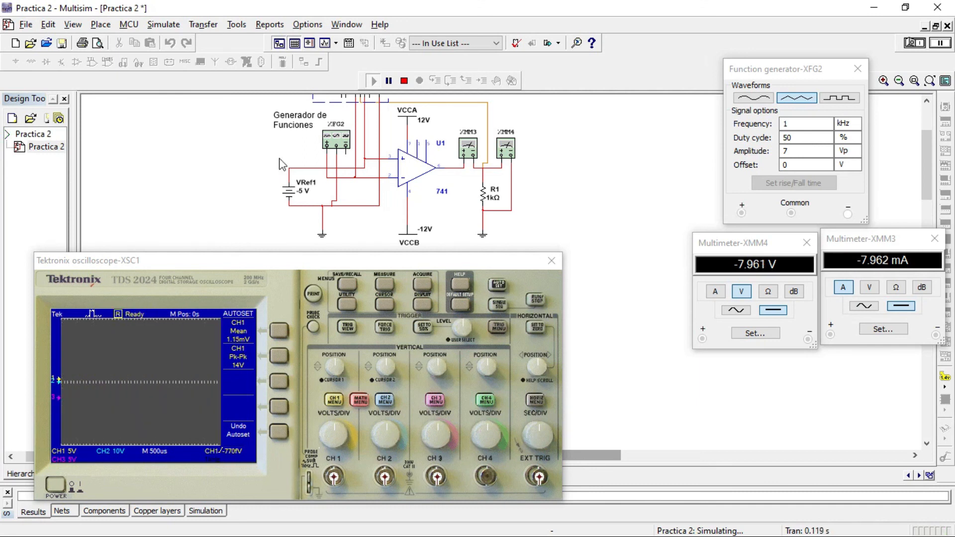
{"action": "scroll", "coordinate": [924, 136], "scroll_direction": "up", "scroll_amount": 2}
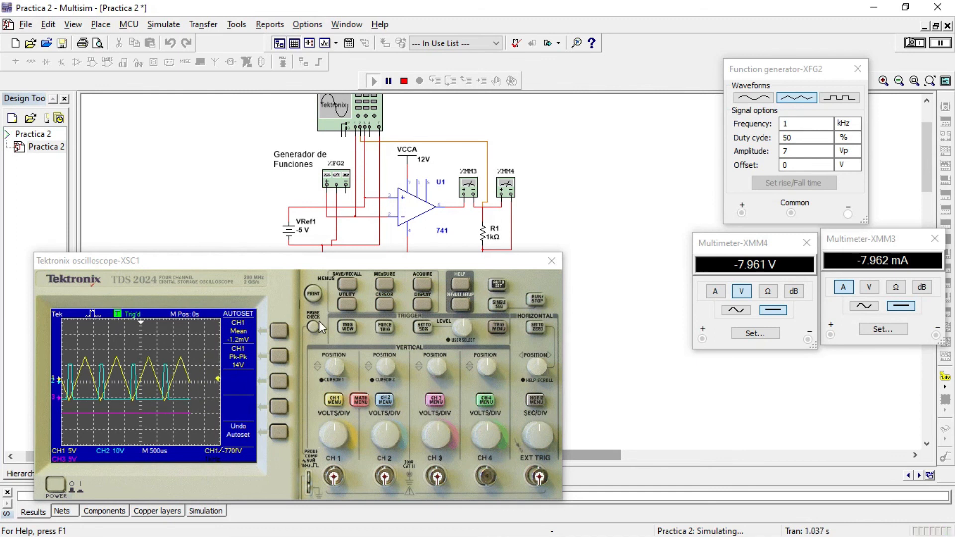
Step: Stop the simulation and set the voltage of source VRef1 to 5 V
{"action": "left_click", "coordinate": [404, 81]}
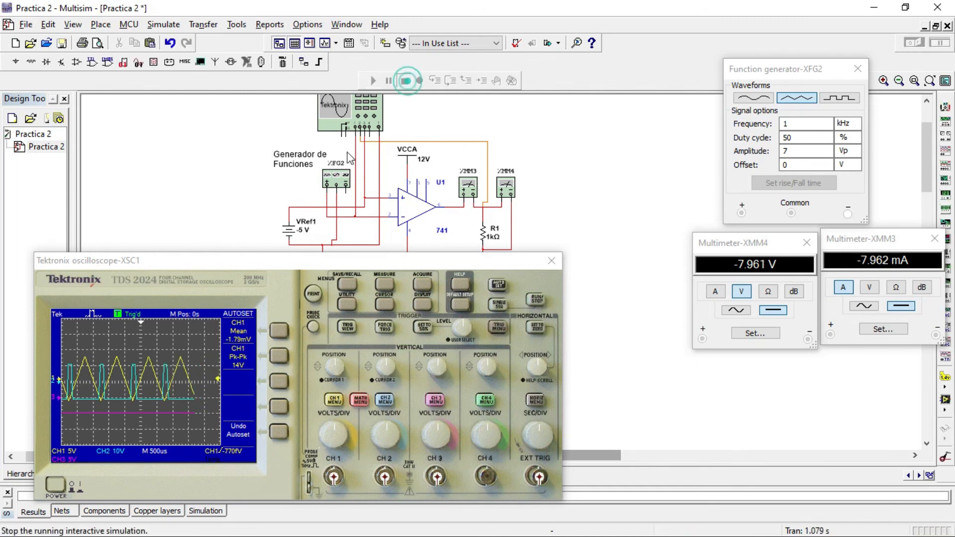
{"action": "double_click", "coordinate": [304, 233]}
{"action": "left_click", "coordinate": [513, 159]}
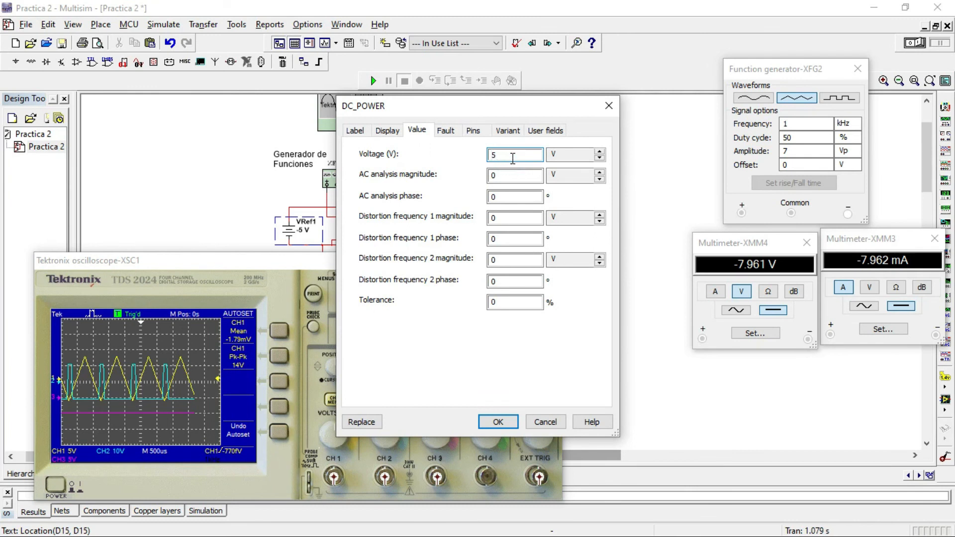
{"action": "left_click", "coordinate": [498, 422]}
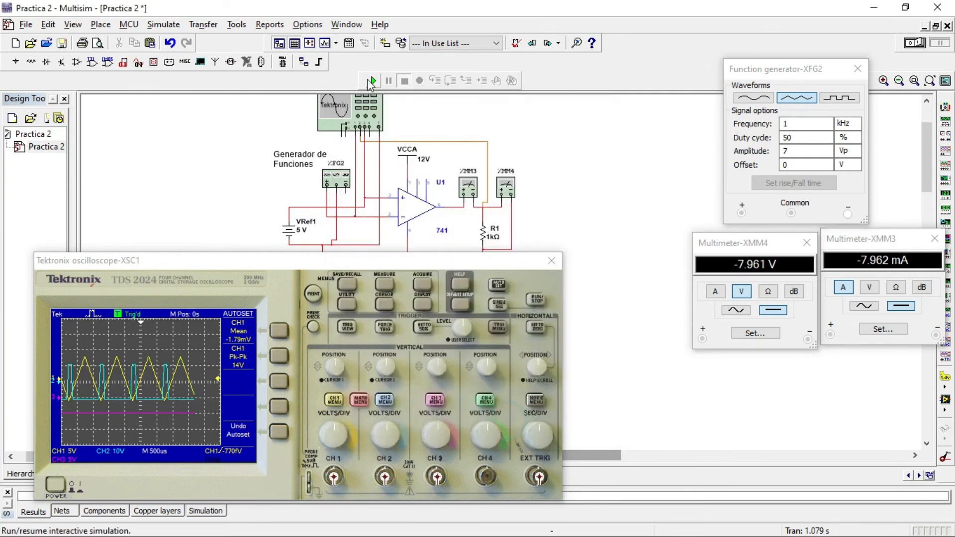
Step: Run the simulation and set the oscilloscope's time base to 200 µs per division to view the waveforms
{"action": "left_click", "coordinate": [370, 80]}
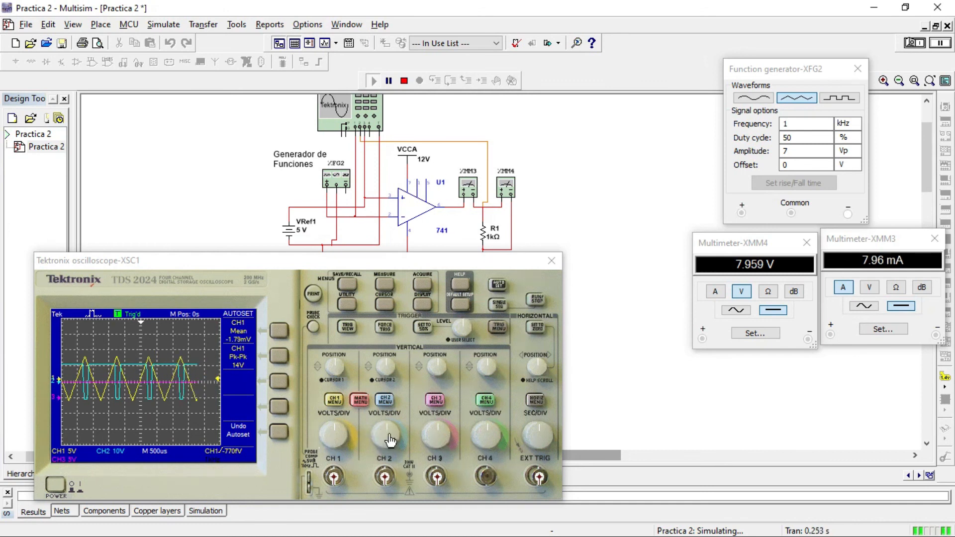
{"action": "left_click_drag", "start_coordinate": [390, 432], "coordinate": [386, 437]}
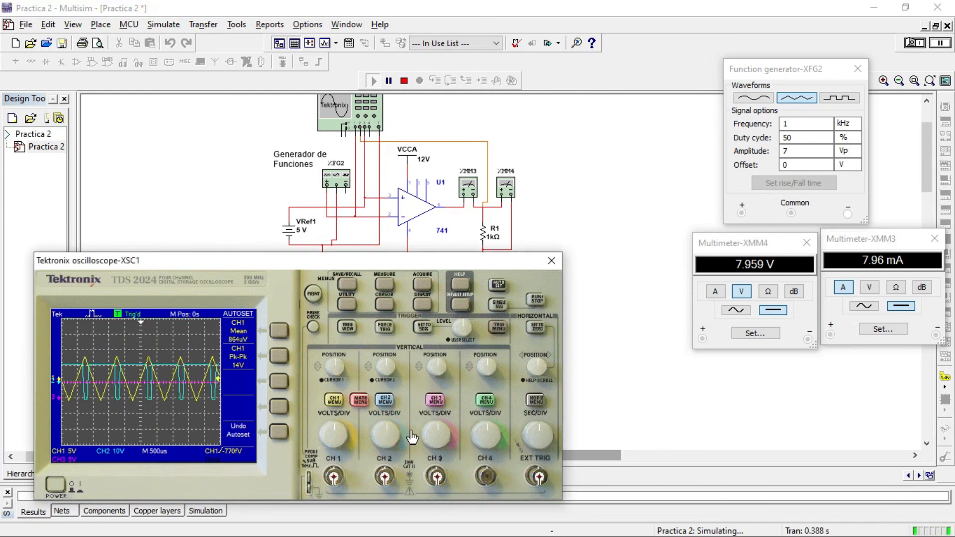
{"action": "left_click_drag", "start_coordinate": [540, 435], "coordinate": [538, 434]}
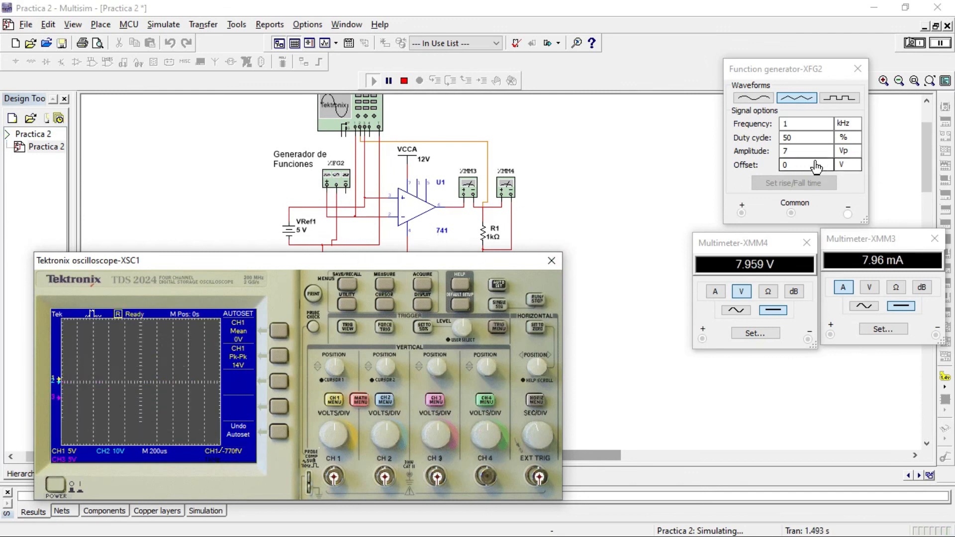
Step: Set the amplitude of function generator XFG2 to 4 Vp
{"action": "left_click", "coordinate": [797, 151]}
{"action": "key", "text": "BackSpace"}
{"action": "type", "text": "4"}
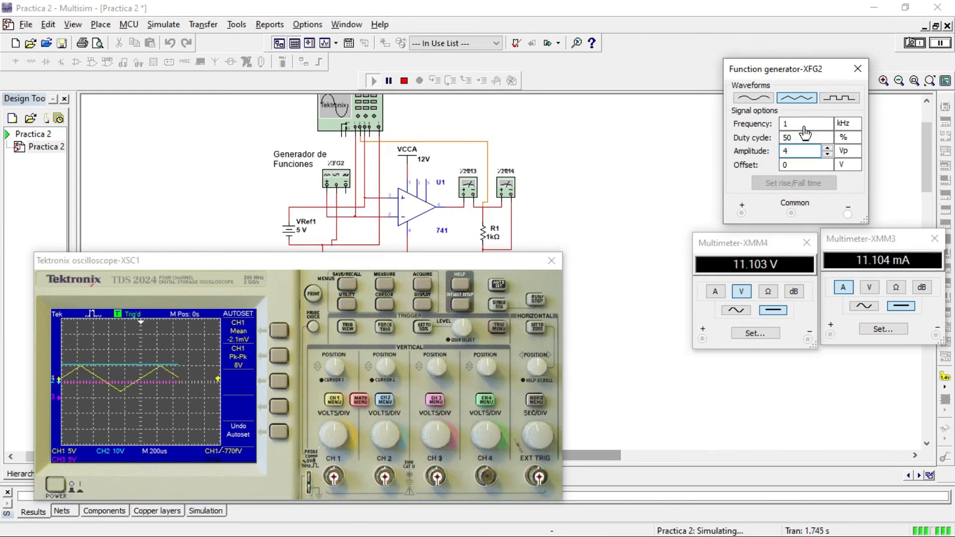
Step: Restart the simulation and set the oscilloscope's time base to 1 ms per division
{"action": "left_click", "coordinate": [404, 82]}
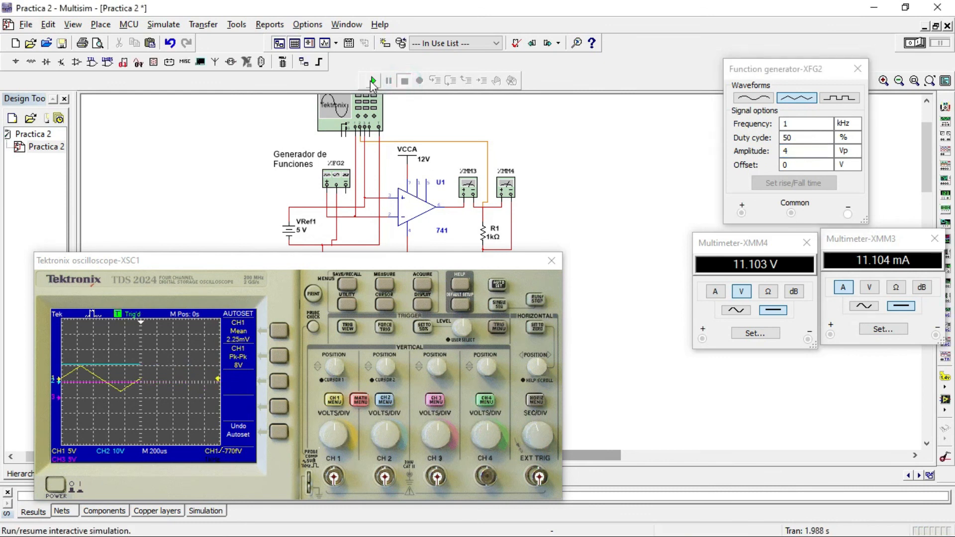
{"action": "left_click", "coordinate": [372, 80]}
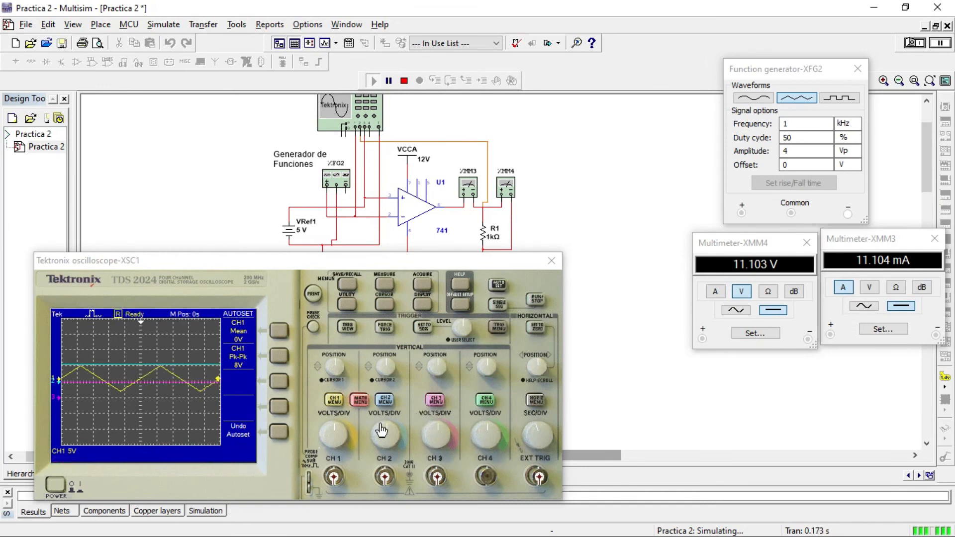
{"action": "mouse_move", "coordinate": [383, 429]}
{"action": "left_mouse_down"}
{"action": "mouse_move", "coordinate": [372, 429]}
{"action": "mouse_move", "coordinate": [384, 428]}
{"action": "left_mouse_up"}
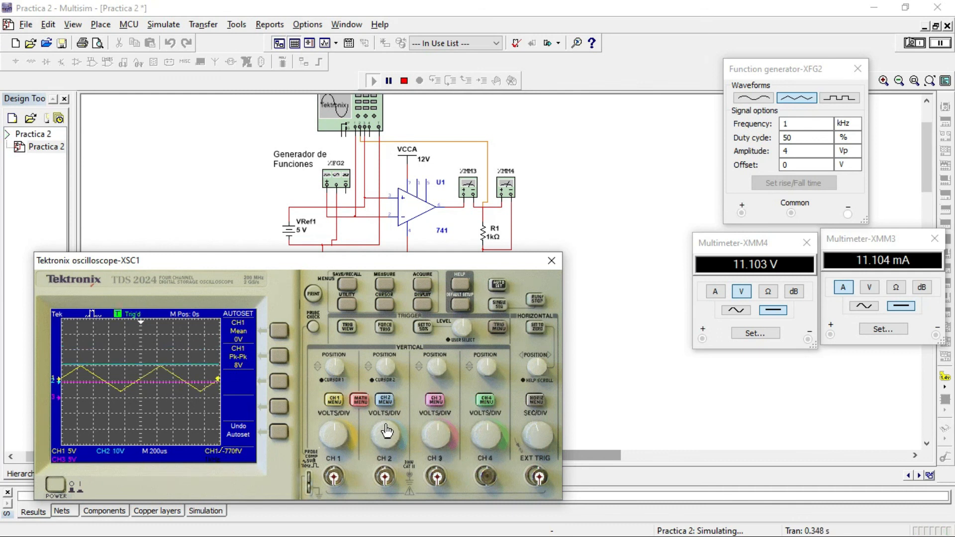
{"action": "left_click_drag", "start_coordinate": [540, 429], "coordinate": [532, 434]}
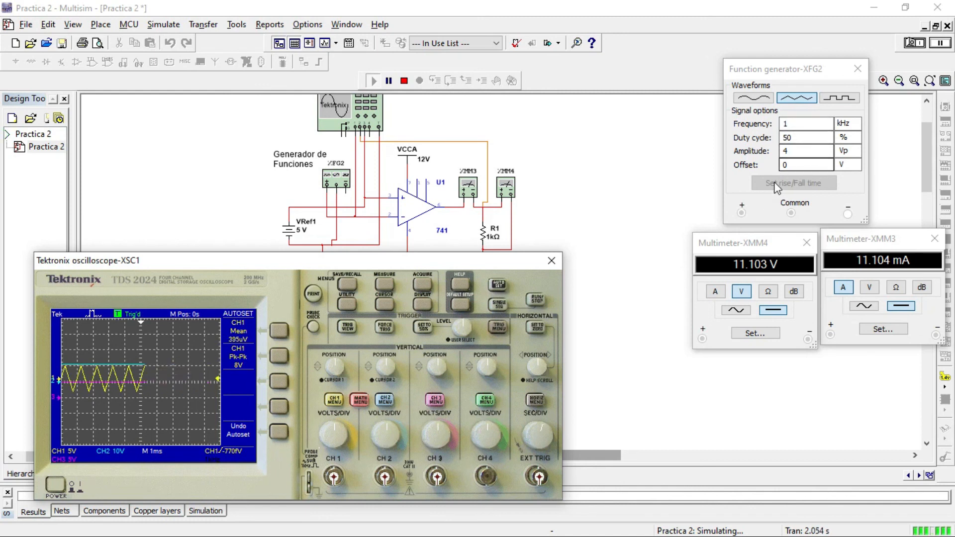
Step: Set function generator XFG2's amplitude to 7 Vp and the oscilloscope's time base to 200 µs per division
{"action": "left_click", "coordinate": [801, 151]}
{"action": "type", "text": "7"}
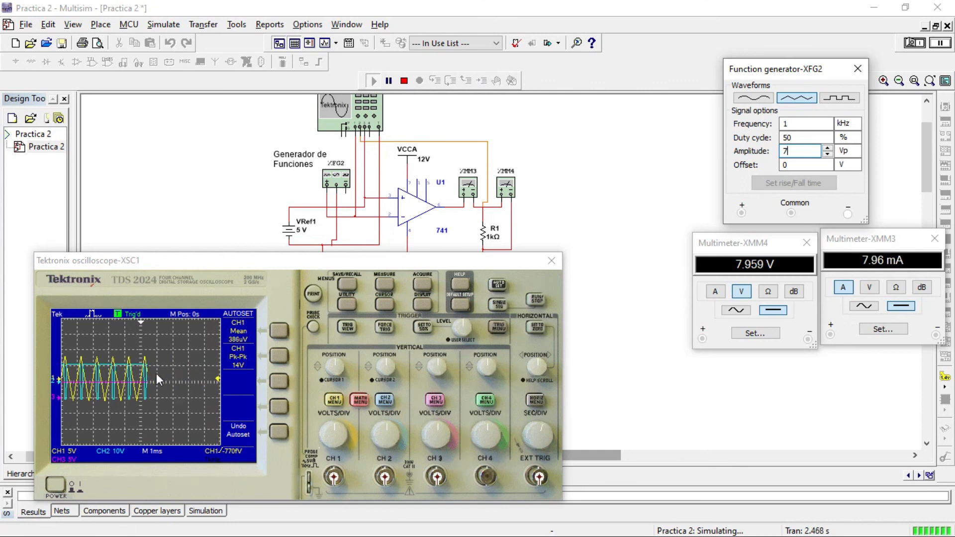
{"action": "left_click", "coordinate": [544, 432]}
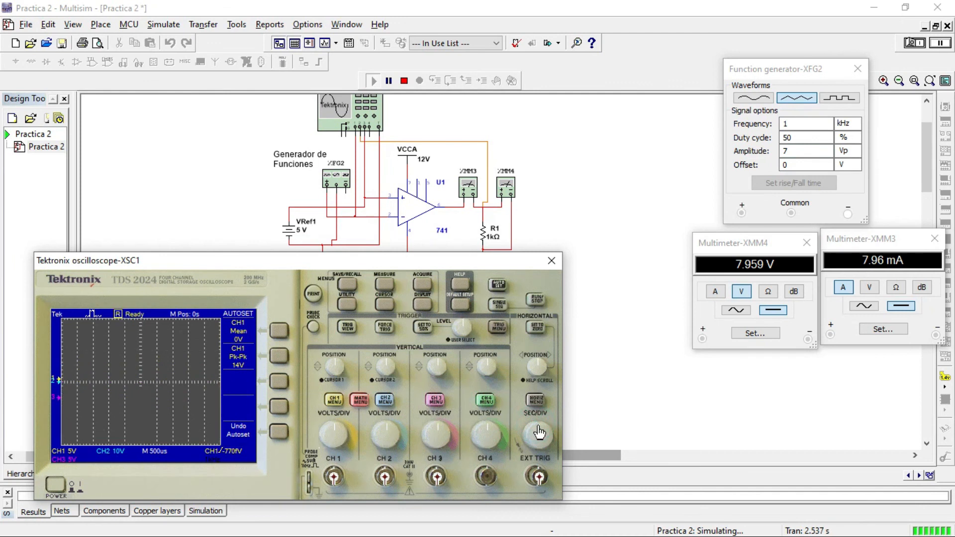
{"action": "left_click", "coordinate": [540, 435]}
{"action": "left_click", "coordinate": [539, 435]}
{"action": "left_click", "coordinate": [538, 435]}
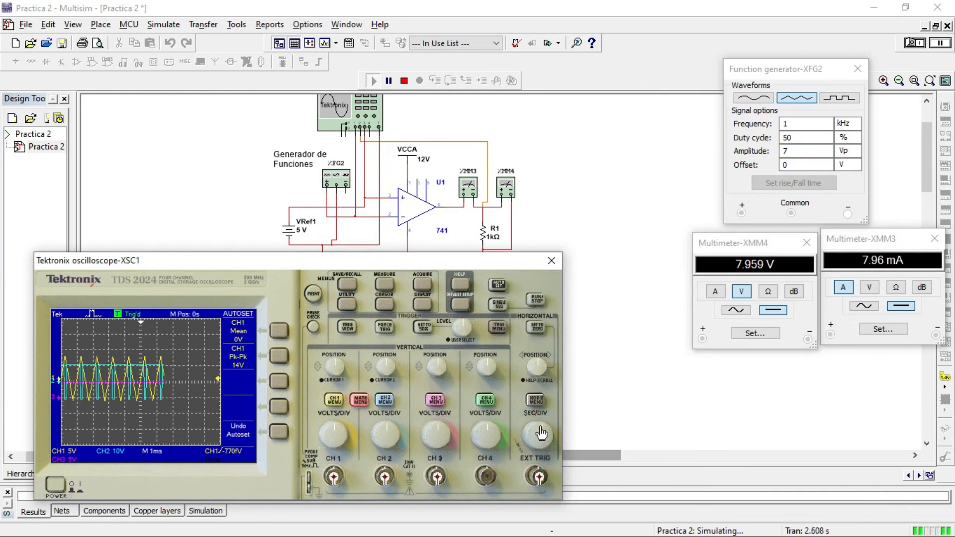
Step: Stop the simulation and set the voltage of source VRef1 to -5 V
{"action": "left_click", "coordinate": [404, 81]}
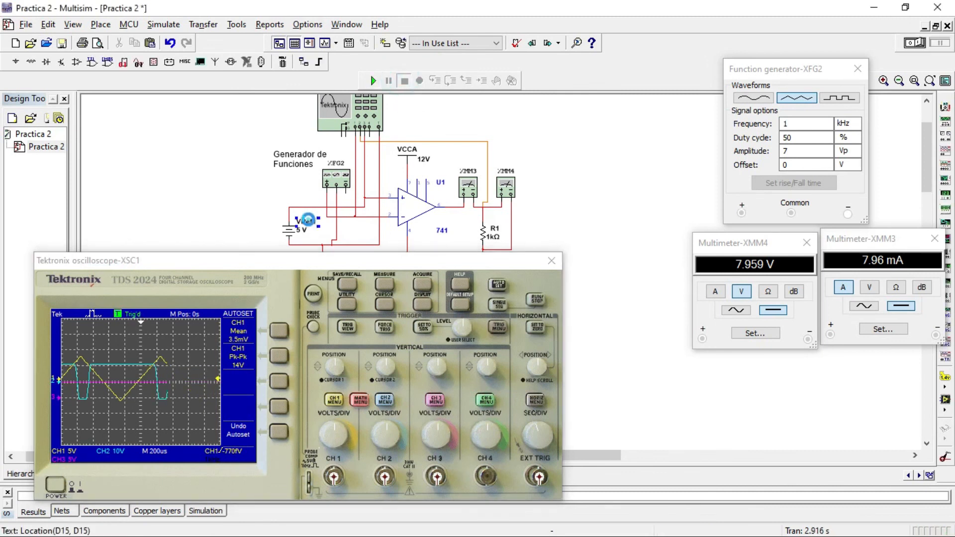
{"action": "double_click", "coordinate": [312, 223]}
{"action": "left_click", "coordinate": [488, 157]}
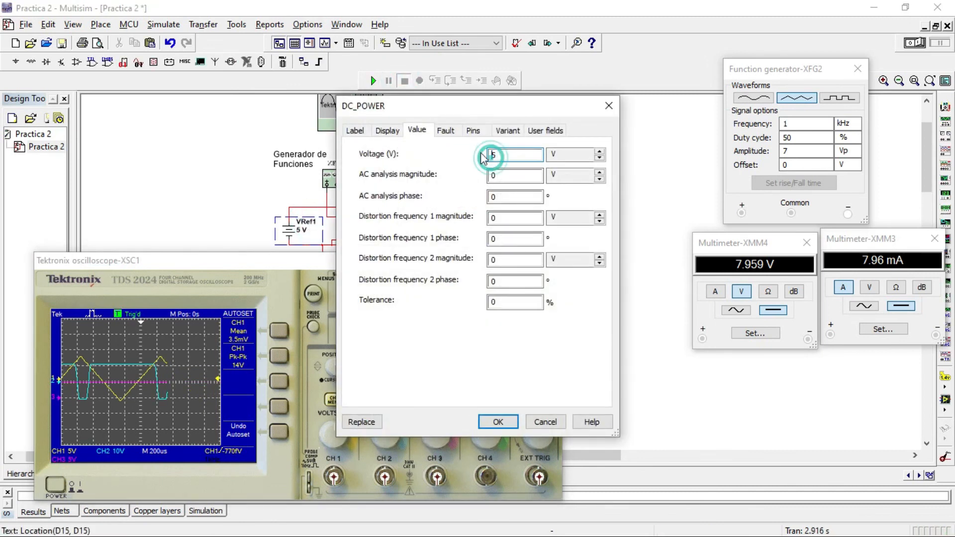
{"action": "type", "text": "-"}
{"action": "left_click", "coordinate": [498, 422]}
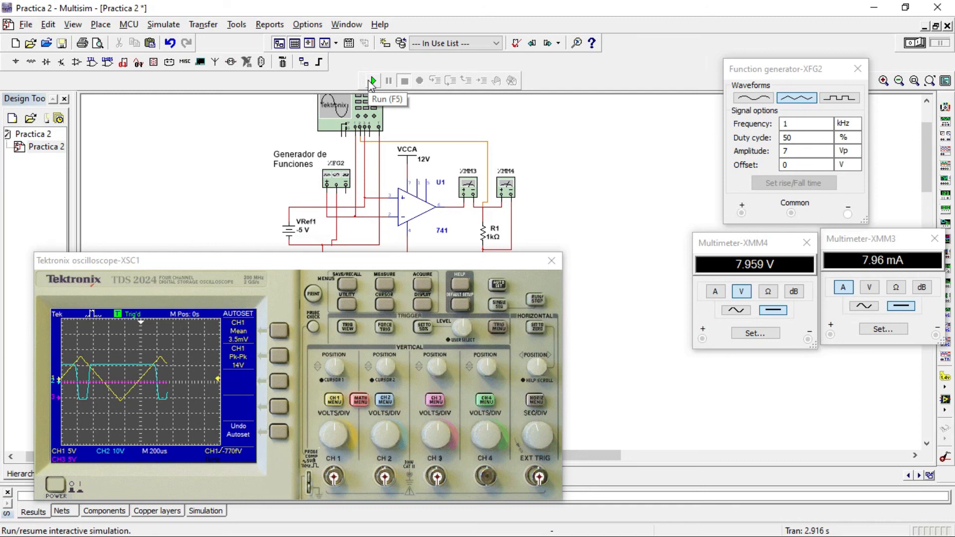
Step: Run the simulation and view the waveforms at 500 µs per division before returning the time base to 200 µs
{"action": "left_click", "coordinate": [372, 81]}
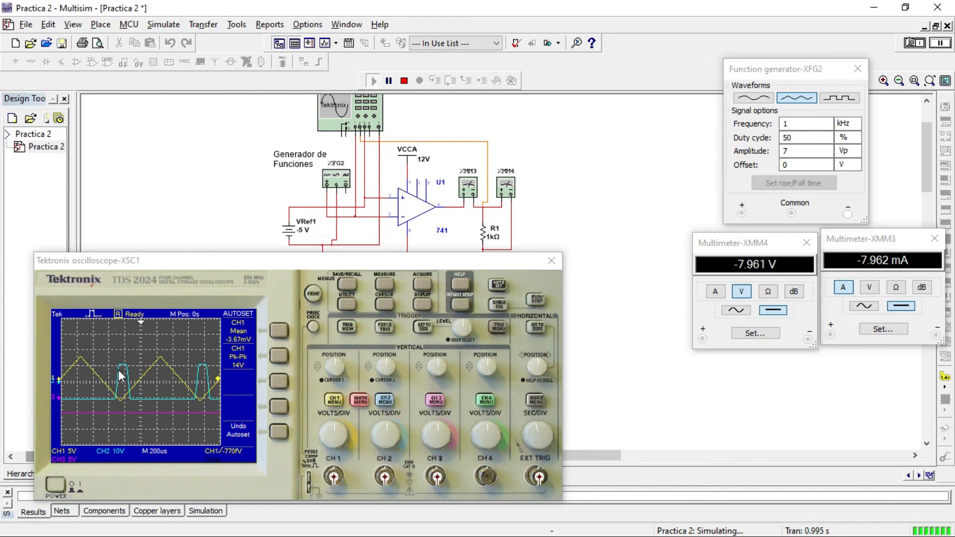
{"action": "left_click", "coordinate": [537, 434]}
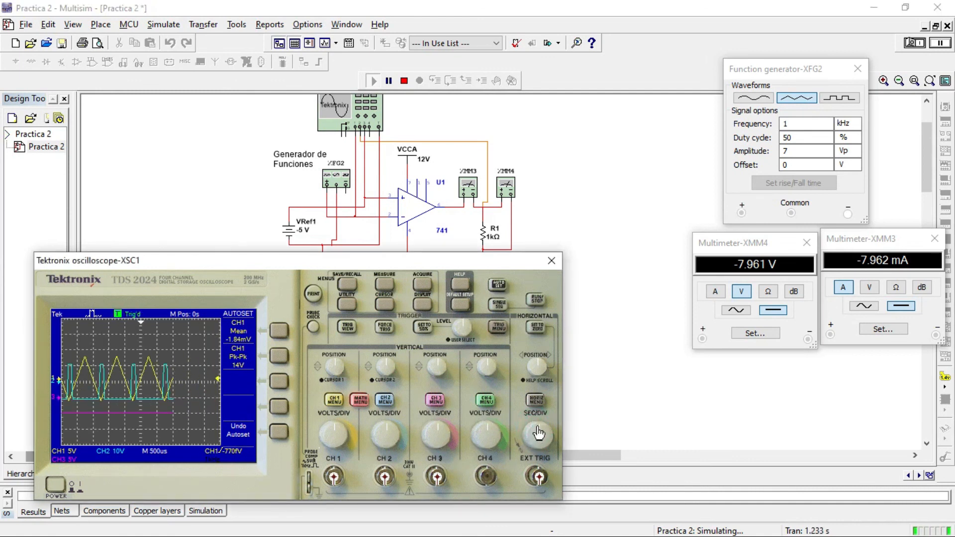
{"action": "scroll", "coordinate": [539, 433], "scroll_direction": "up", "scroll_amount": 1}
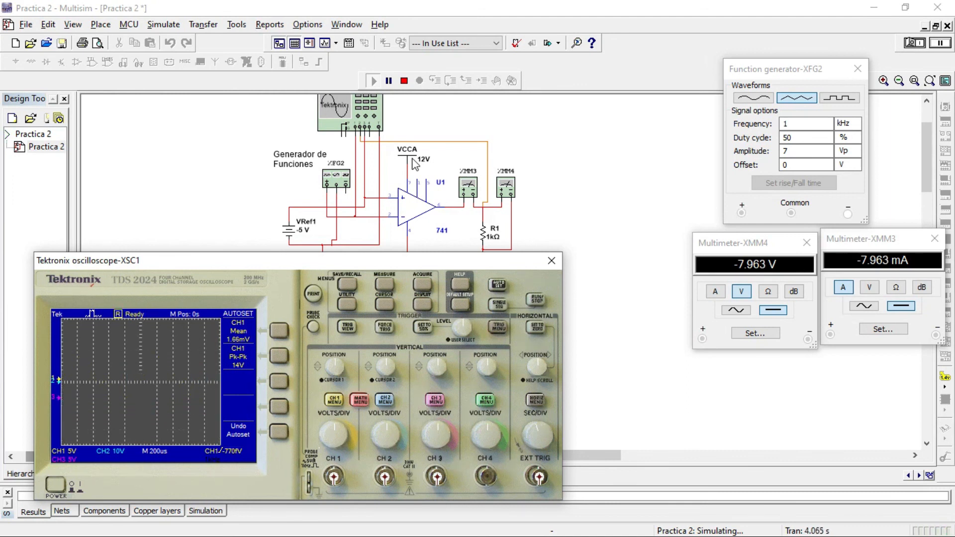
Step: Move the oscilloscope window clear of the circuit to examine its supply and ground connections, then bring the whole instrument back into view
{"action": "left_click_drag", "start_coordinate": [458, 254], "coordinate": [453, 308]}
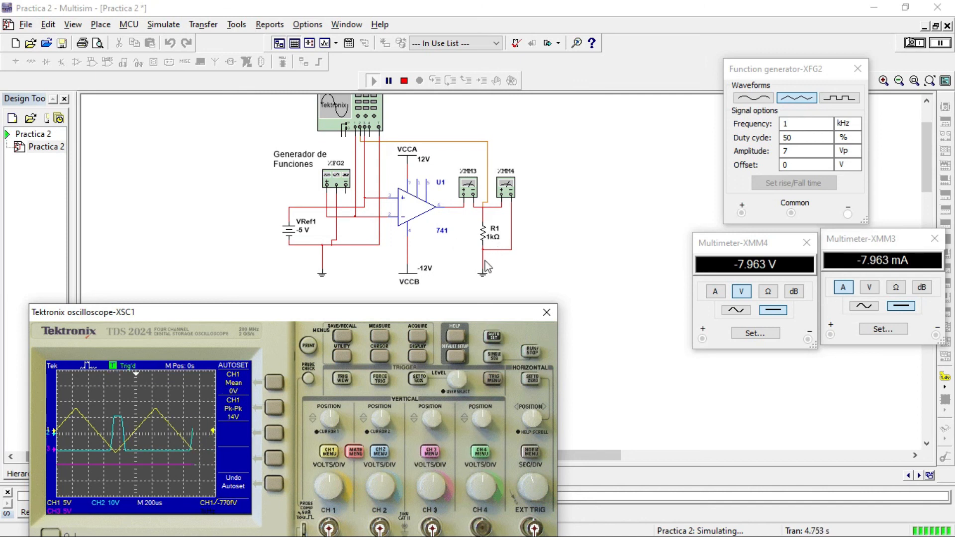
{"action": "left_click_drag", "start_coordinate": [444, 314], "coordinate": [474, 228]}
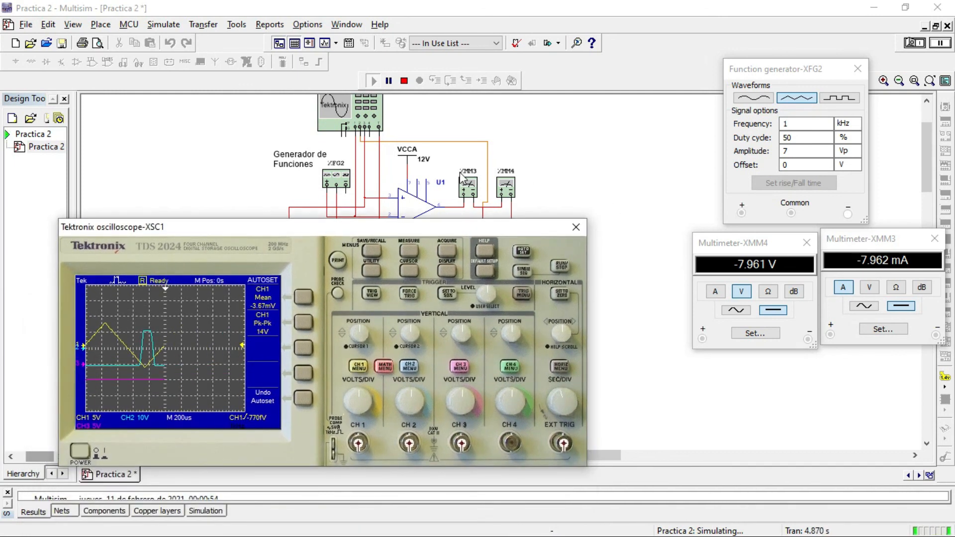